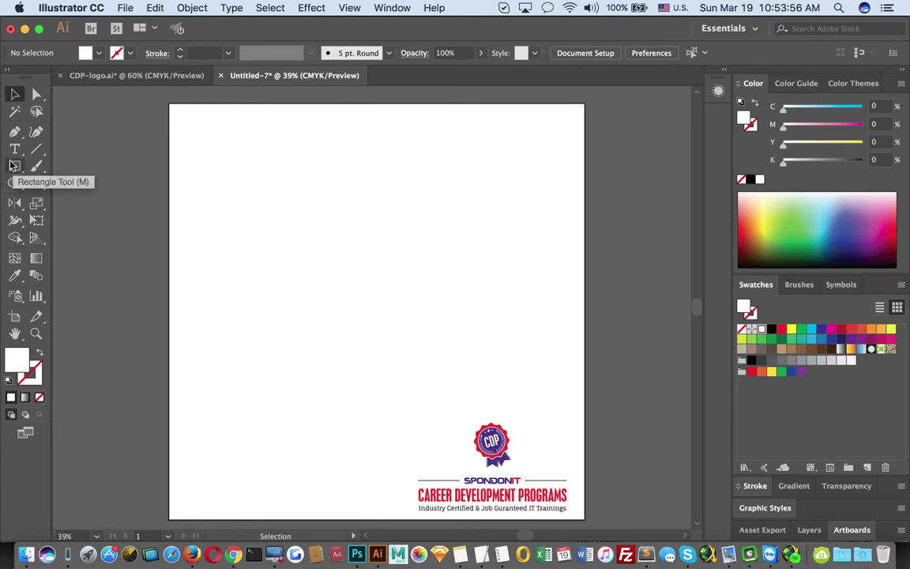
- Display the program's version information and close it again
click(85, 9)
click(87, 24)
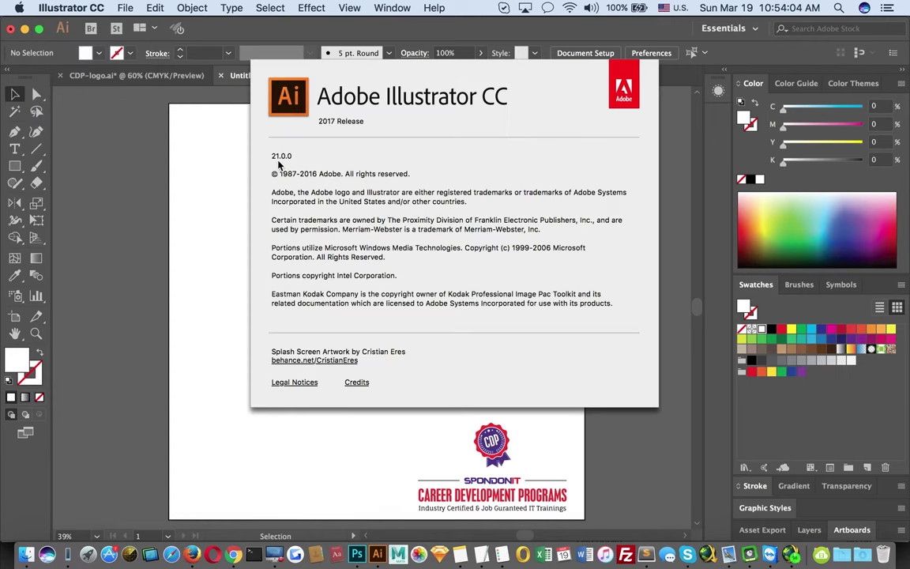
click(344, 163)
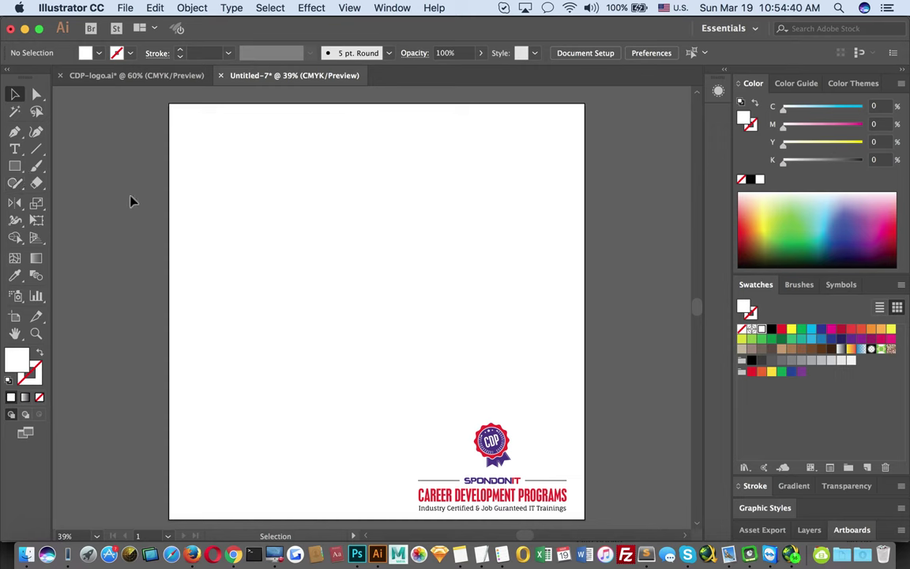
- Tear off the shape tools as a floating panel and place it over the artboard's upper-right area
click(14, 170)
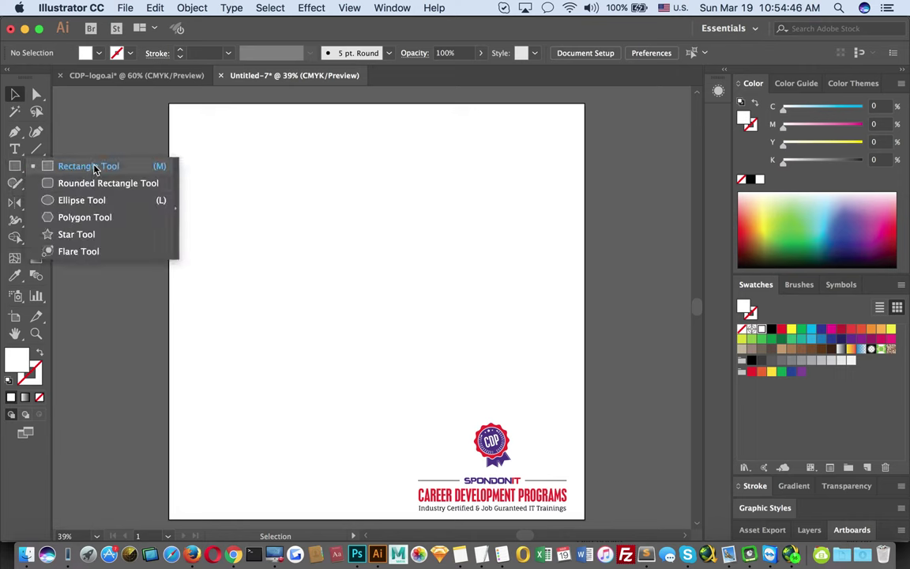
click(178, 203)
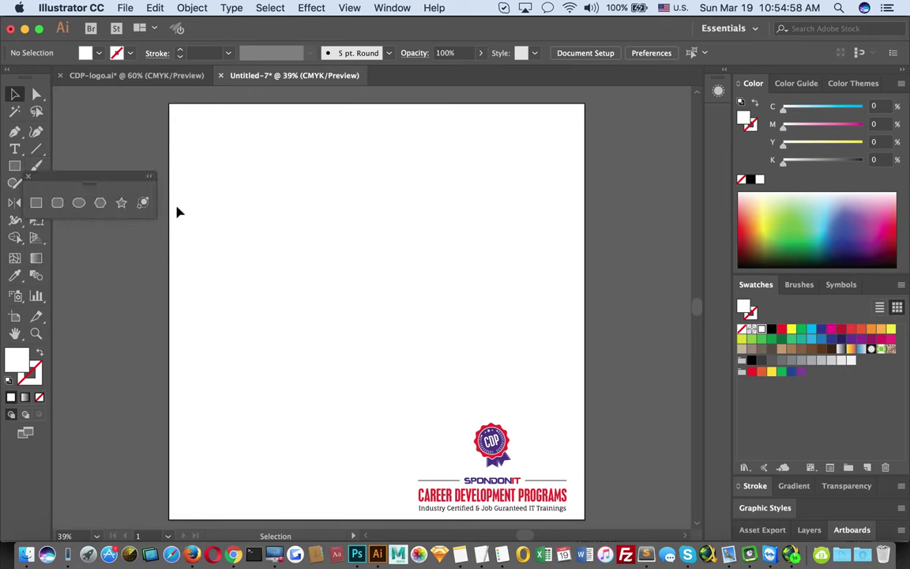
drag(67, 177, 524, 122)
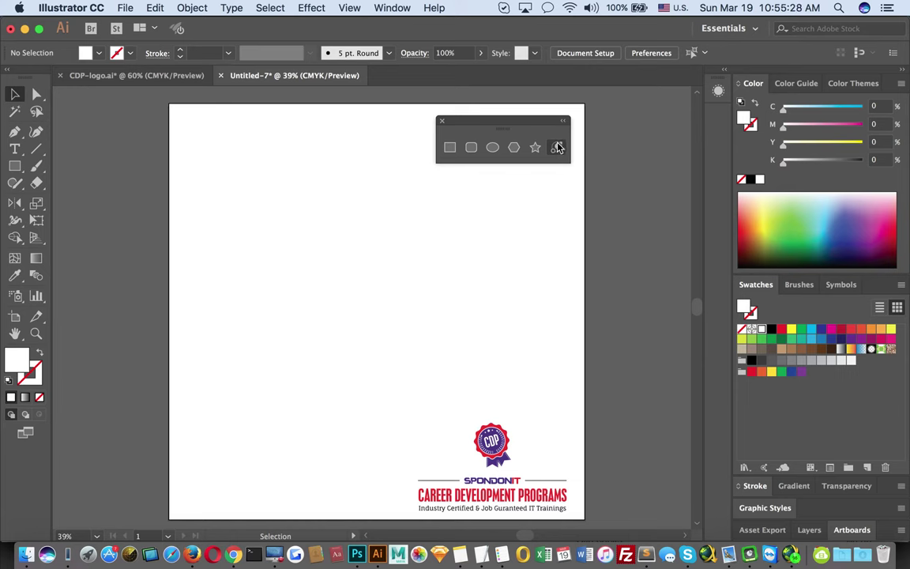
- Draw a rectangle in the artboard's upper-left area and give it the default white fill and black 1 pt stroke
click(450, 149)
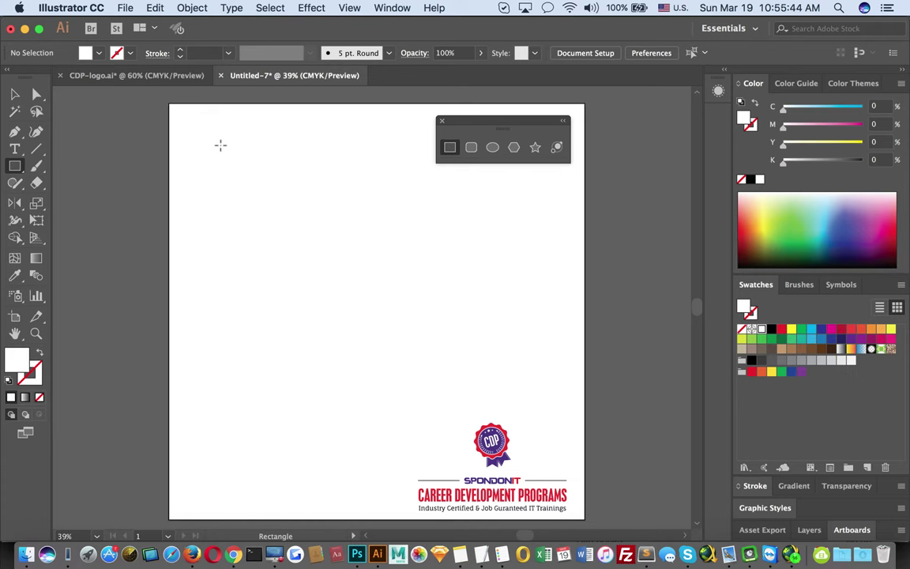
drag(220, 144, 340, 254)
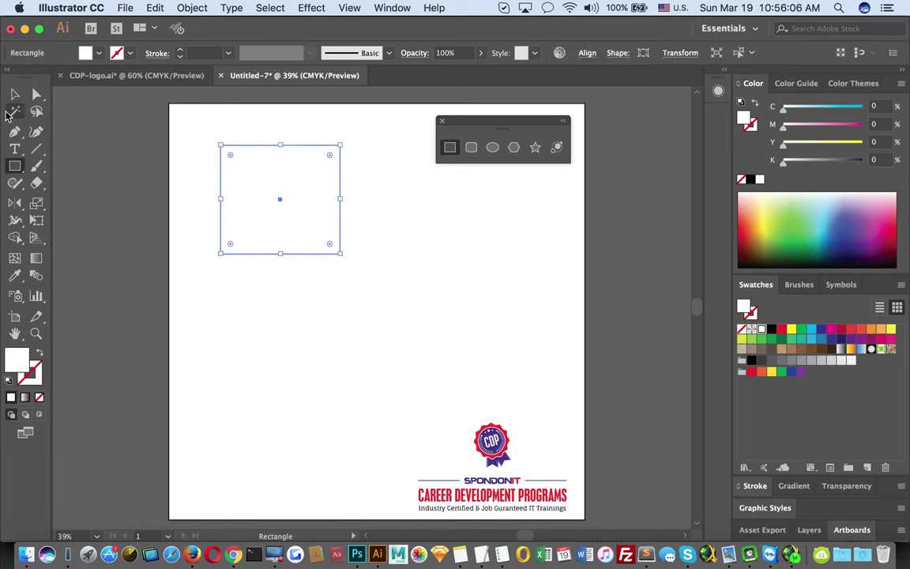
click(14, 95)
key(d)
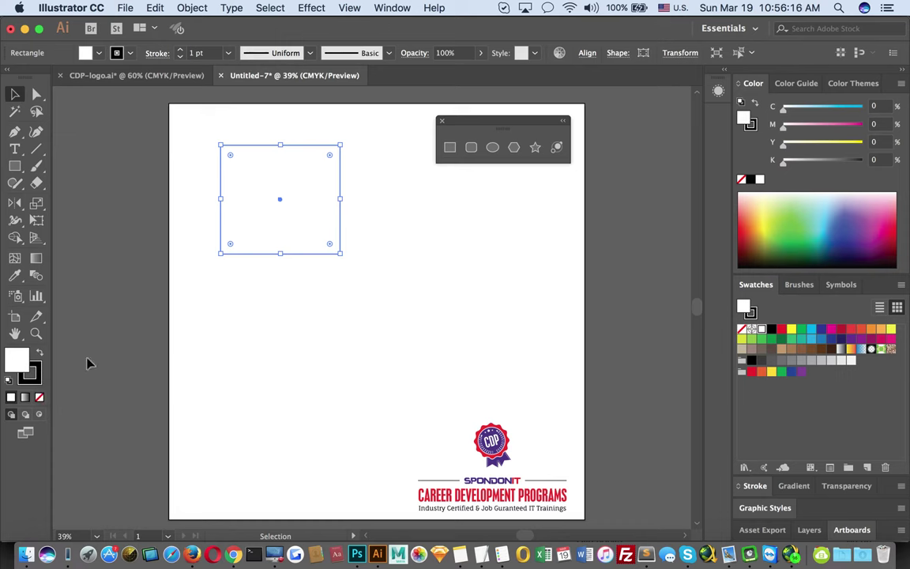
click(335, 315)
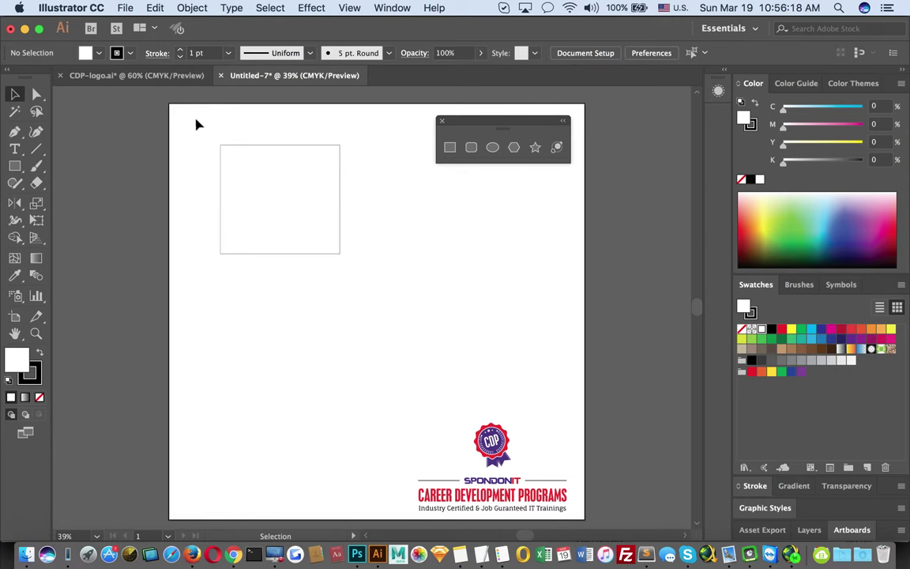
- Select the rectangle in the artboard's upper-left area and delete it
drag(195, 122, 384, 293)
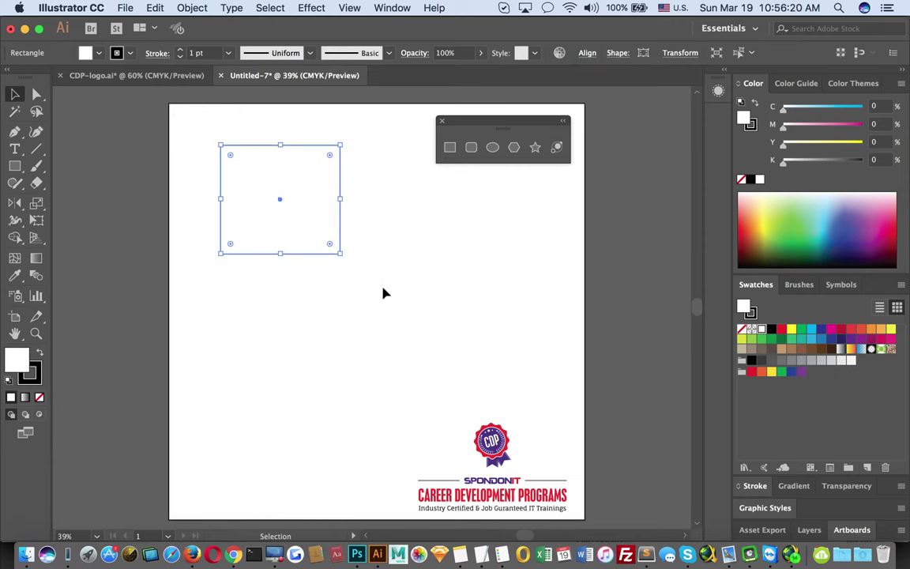
click(383, 293)
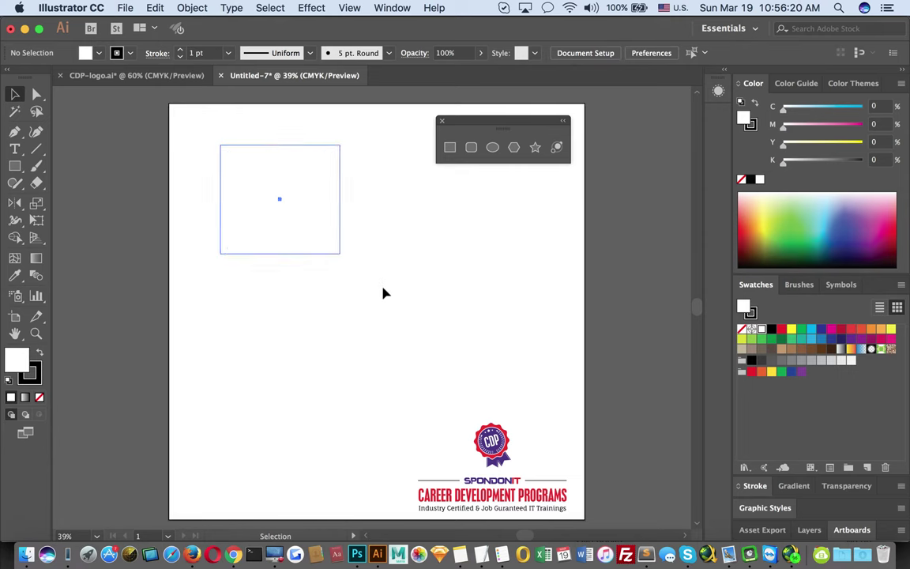
- Draw a rounded rectangle in the artboard's upper-left area and delete it
click(471, 149)
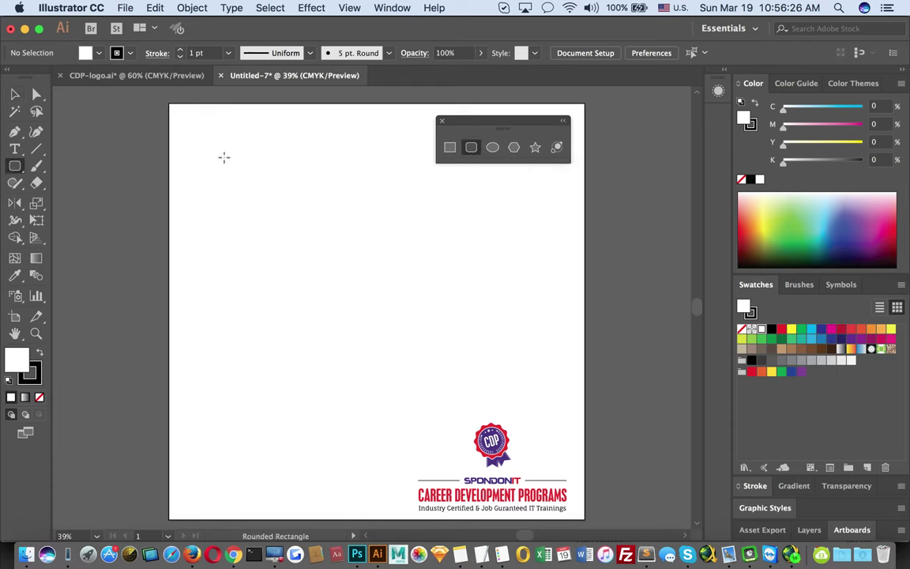
drag(225, 161, 353, 293)
click(14, 94)
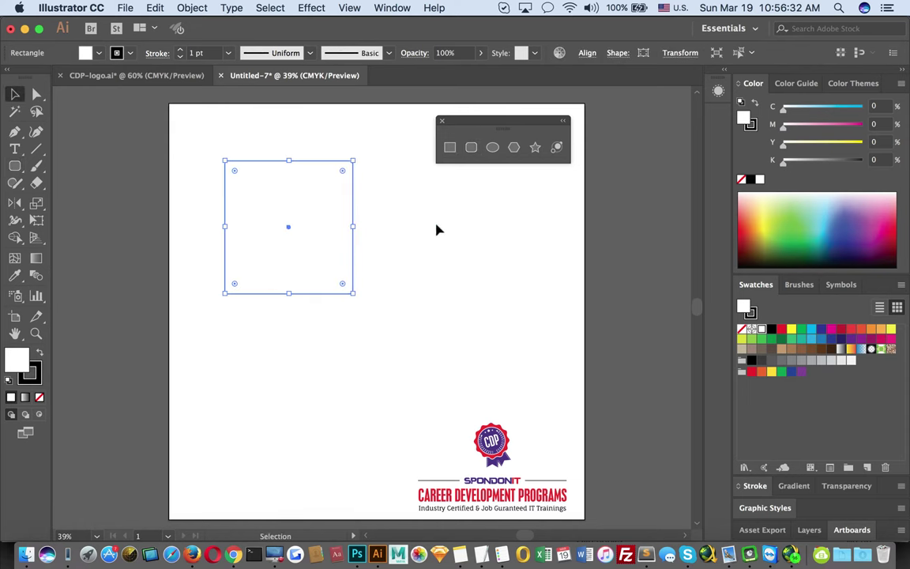
click(365, 177)
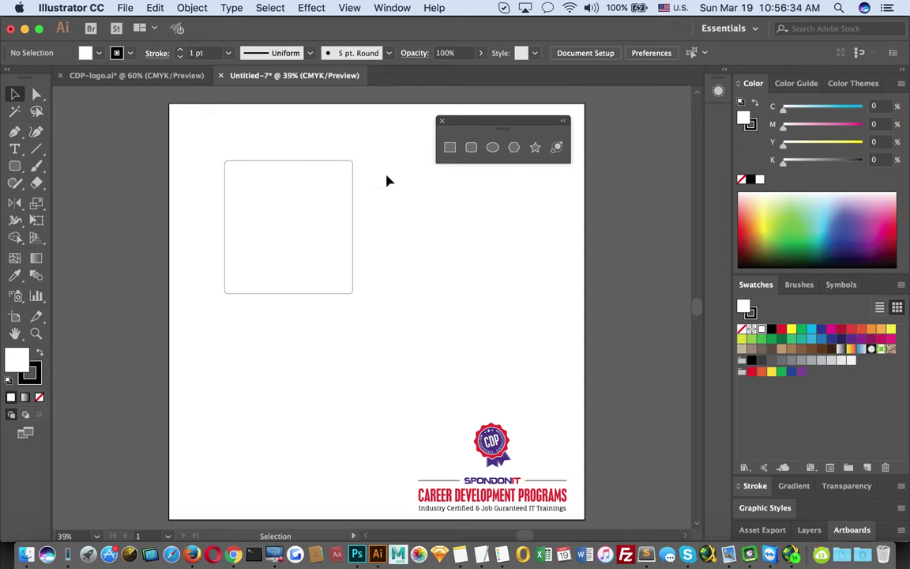
drag(376, 138, 276, 217)
key(Delete)
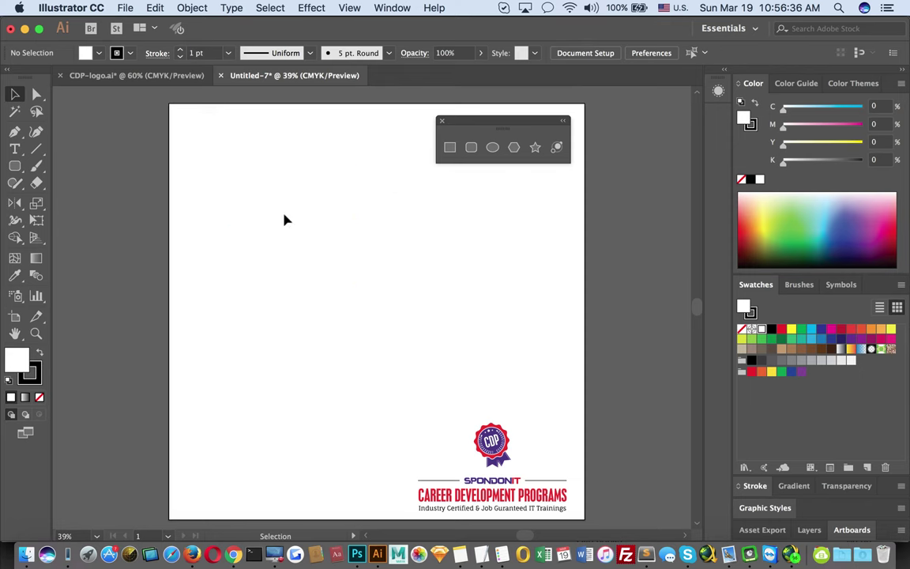
- Draw a circle about 390 px in diameter left of the artboard's centre and delete it
click(492, 147)
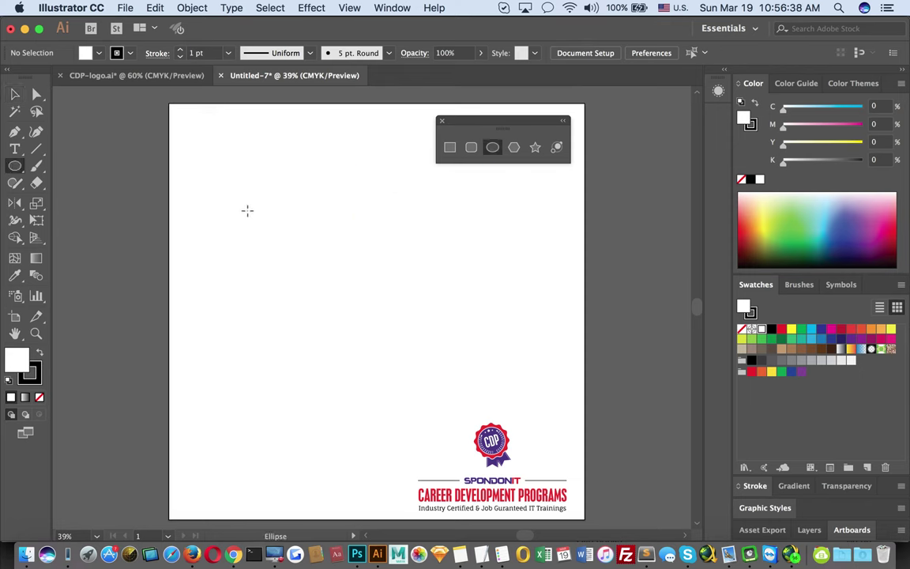
drag(247, 211, 358, 317)
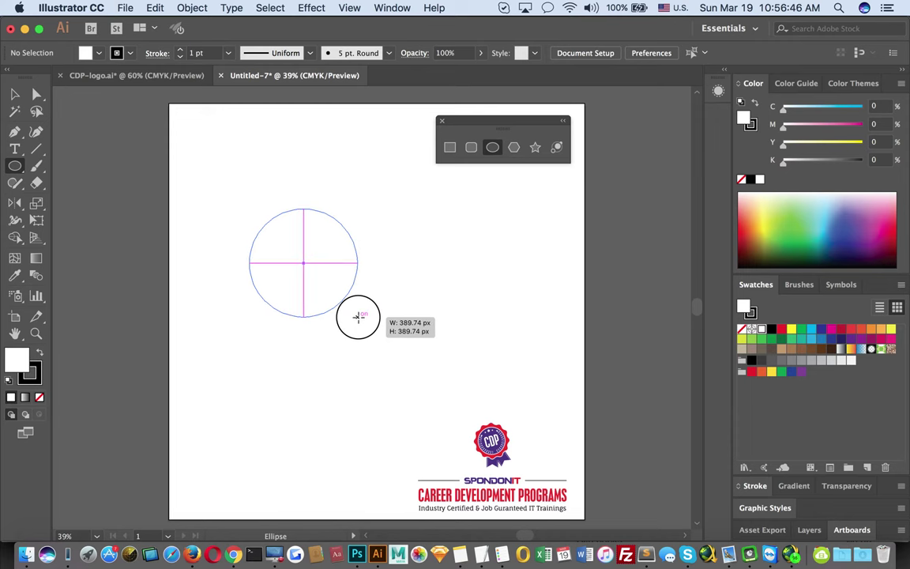
drag(358, 317, 359, 318)
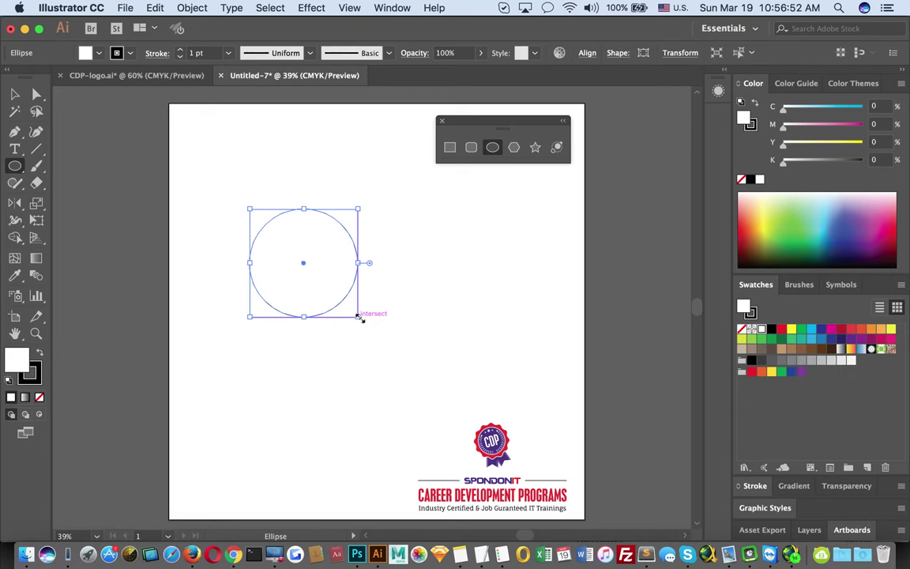
key(Delete)
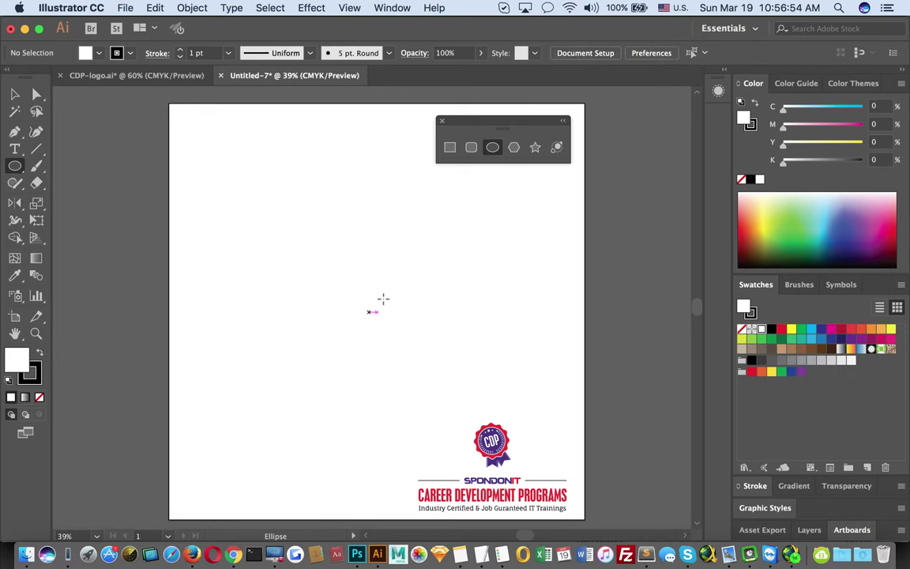
- Draw a hexagon in the artboard's upper-left area and delete it
click(512, 148)
drag(274, 209, 346, 210)
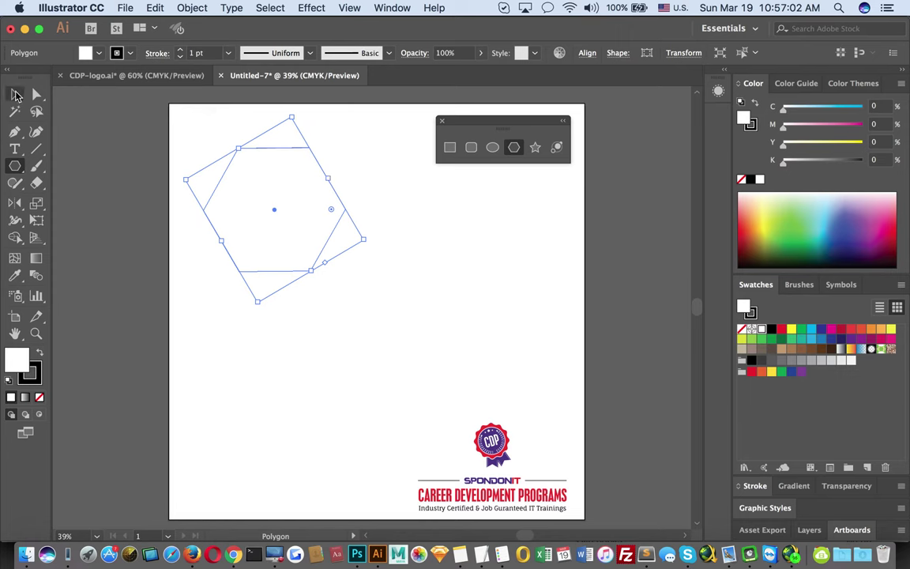
click(16, 94)
key(Delete)
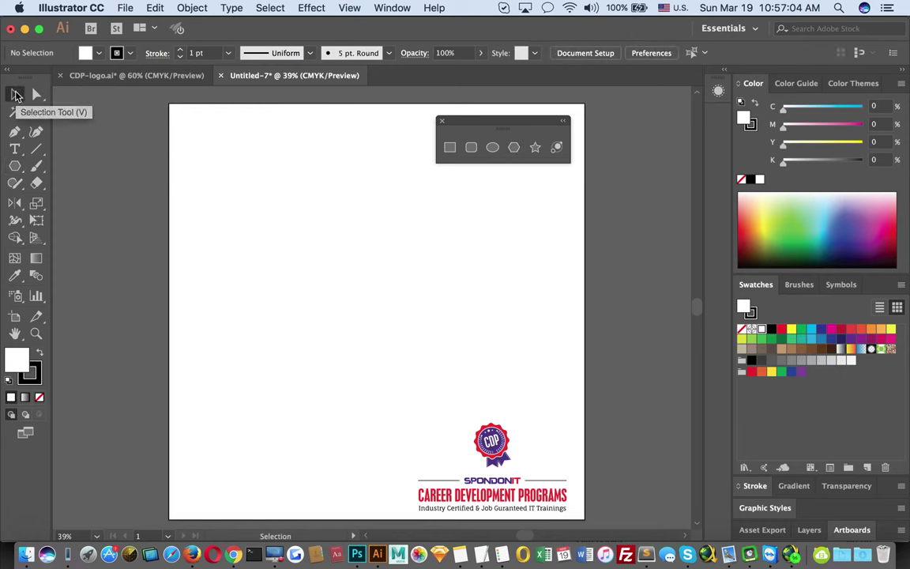
- Draw a tilted five-pointed star in the artboard's upper-left area and delete it
click(534, 147)
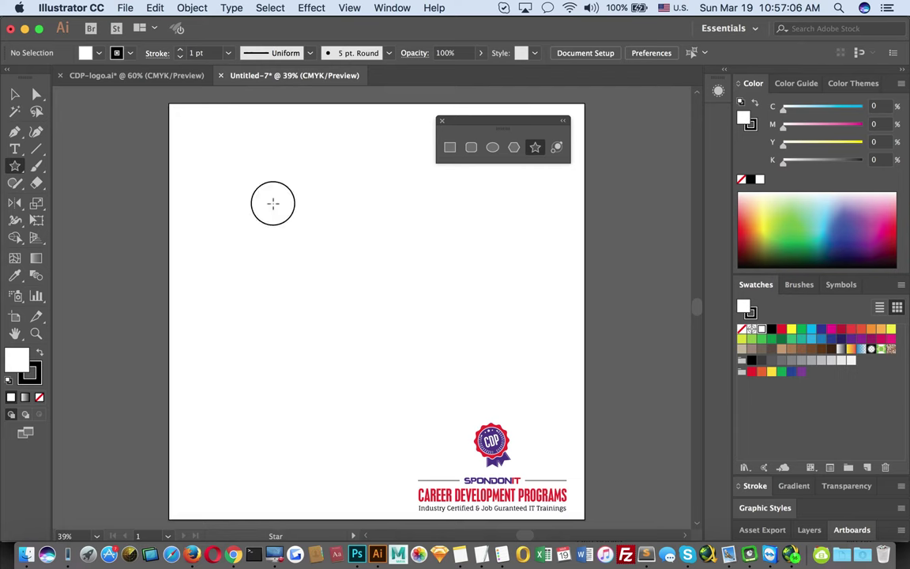
drag(272, 203, 337, 259)
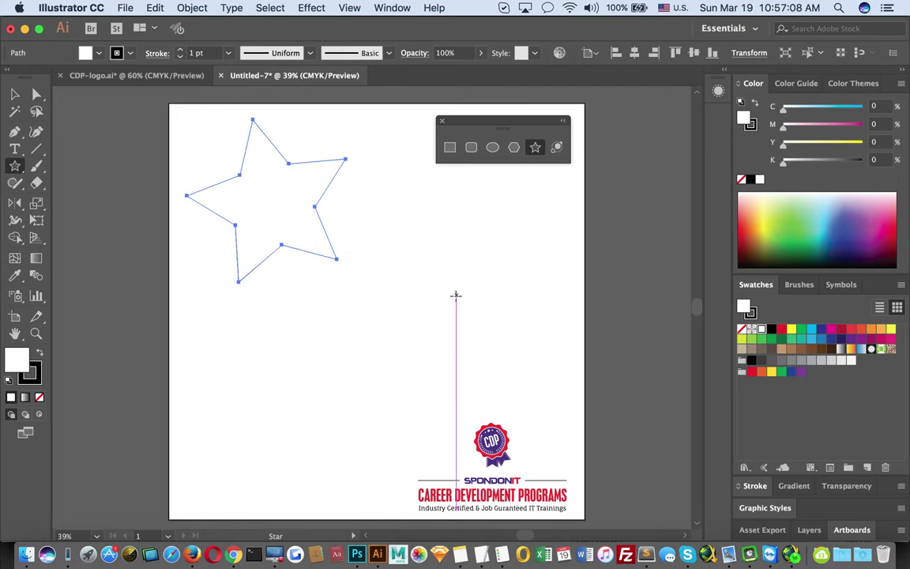
key(v)
click(461, 296)
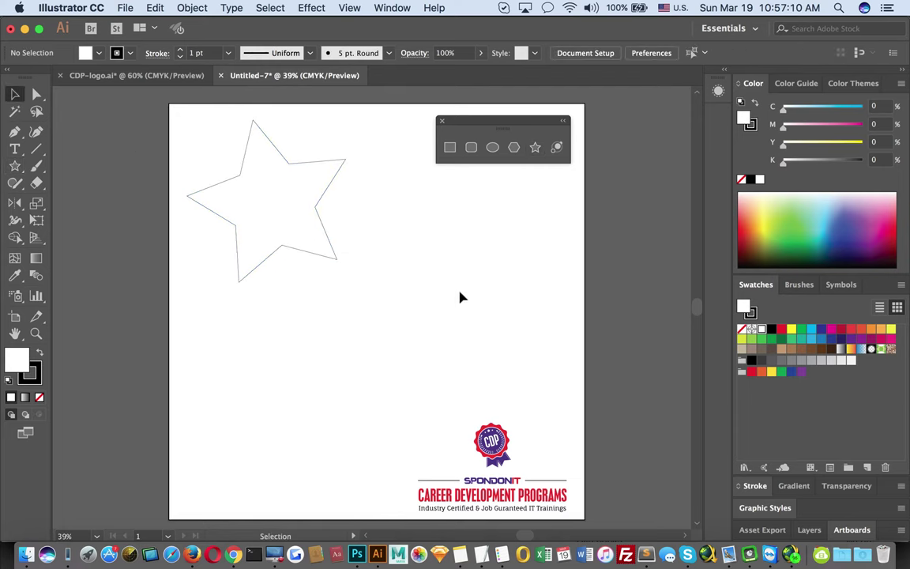
drag(406, 284, 264, 247)
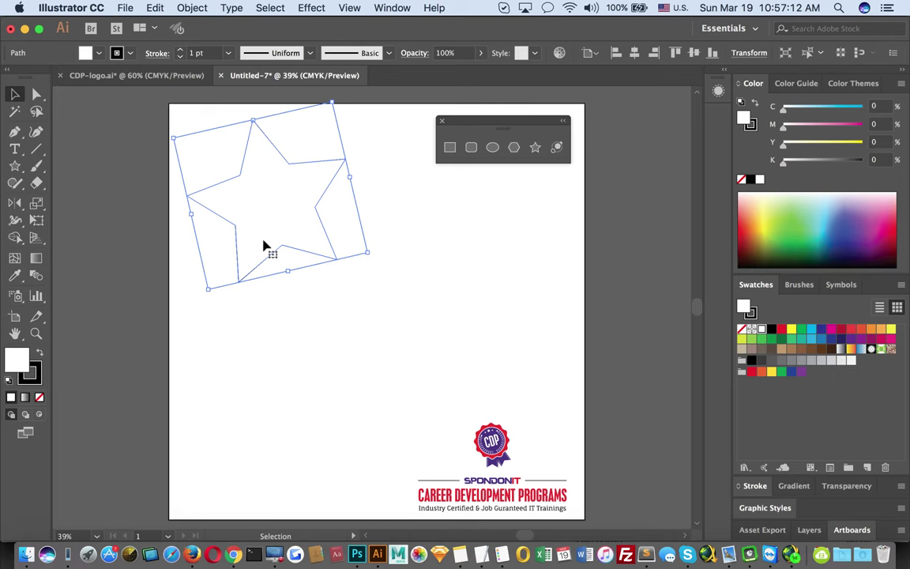
key(Delete)
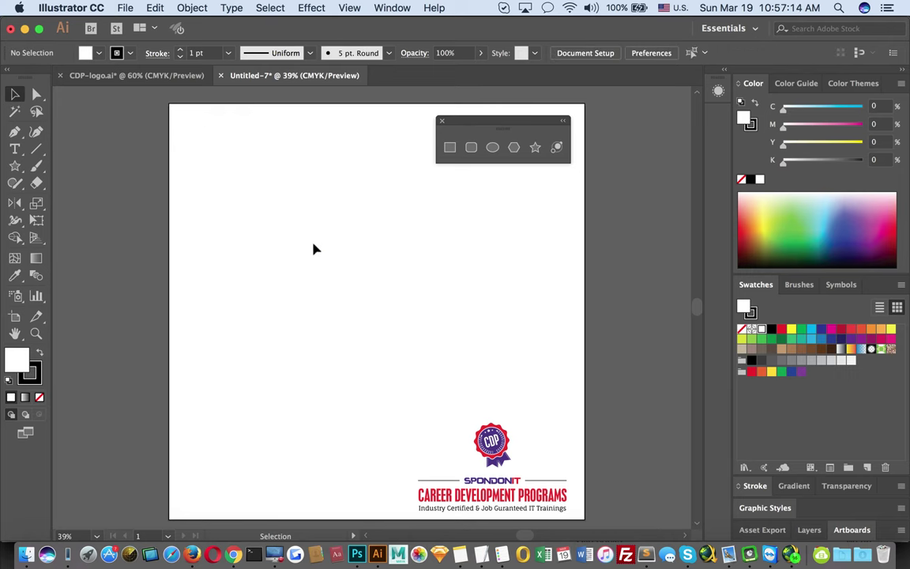
- Draw thirteen rectangles of varied sizes scattered across the empty part of the artboard
click(450, 146)
drag(243, 212, 305, 269)
drag(342, 220, 391, 292)
drag(289, 311, 326, 339)
drag(199, 357, 238, 385)
drag(209, 301, 244, 334)
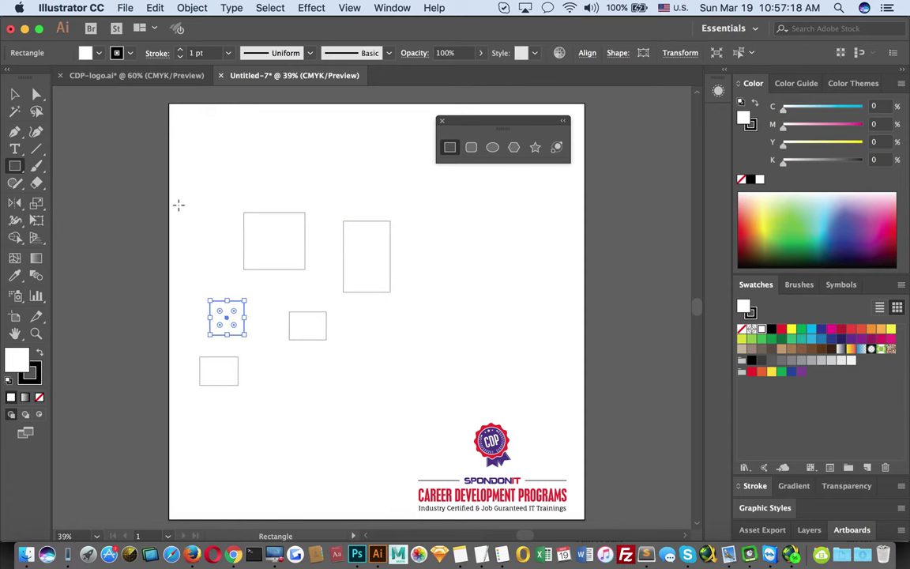
drag(176, 202, 202, 243)
drag(210, 144, 284, 185)
drag(389, 185, 448, 257)
drag(396, 317, 453, 363)
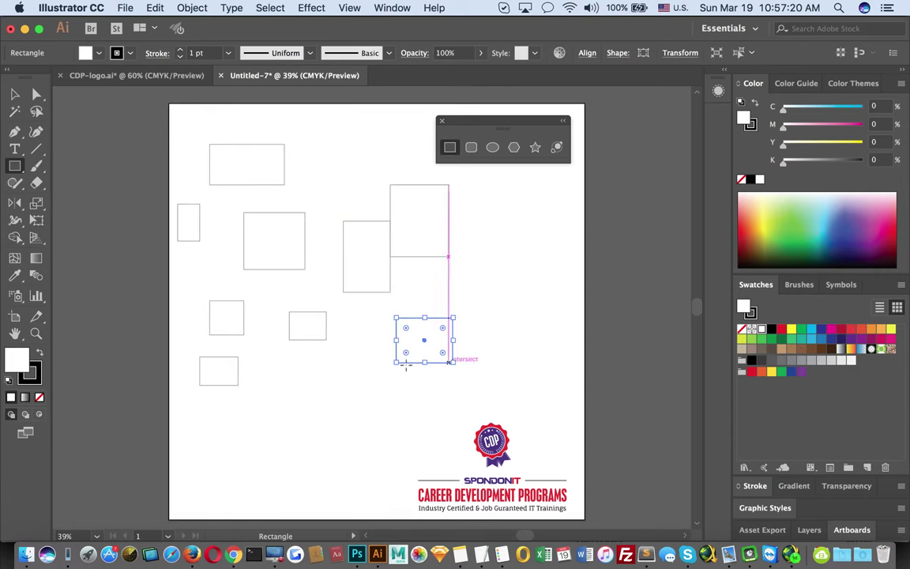
drag(379, 361, 360, 392)
drag(279, 405, 312, 427)
drag(284, 362, 330, 391)
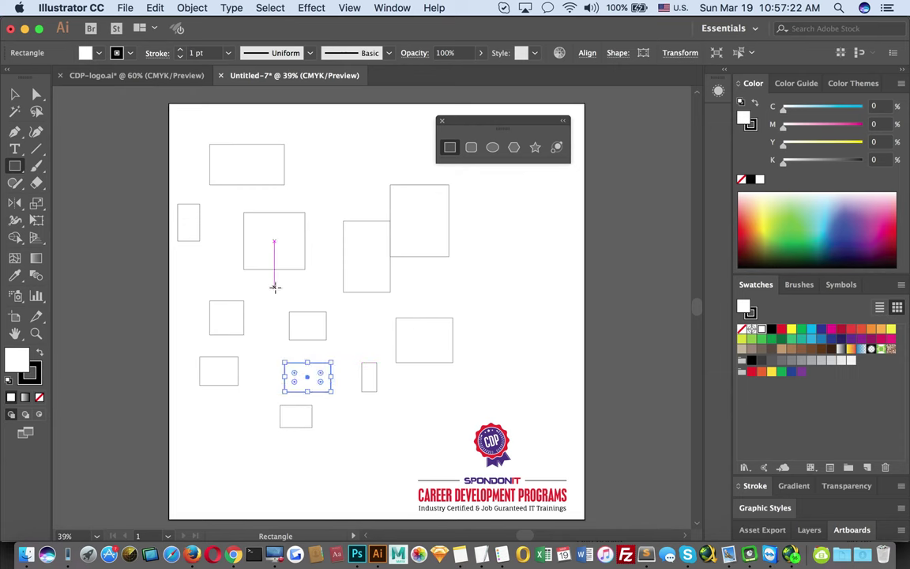
drag(273, 286, 310, 321)
- Draw three rounded rectangles: a large one in the upper middle, one at the left edge and a small one at the right
click(471, 148)
drag(373, 171, 262, 256)
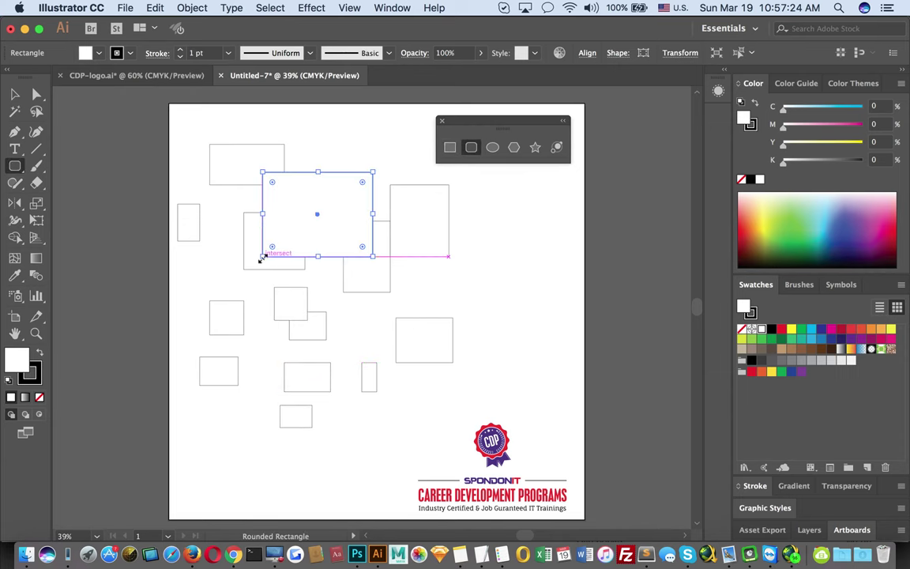
drag(178, 279, 247, 335)
drag(486, 281, 540, 319)
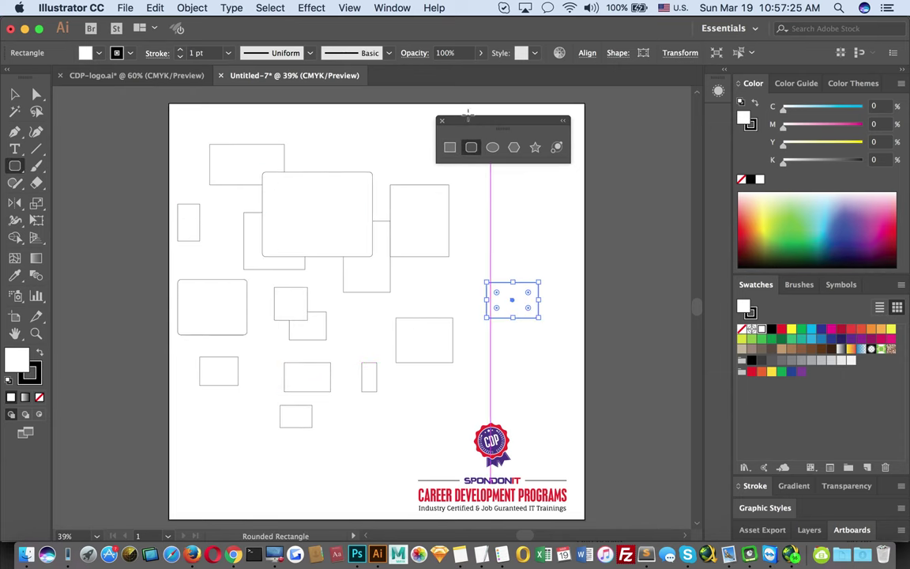
- Draw five ellipses of varied sizes over and around the rectangles
click(492, 148)
drag(450, 252, 497, 286)
drag(389, 301, 308, 356)
drag(235, 221, 281, 274)
drag(174, 151, 226, 210)
drag(349, 123, 407, 209)
- Draw six hexagons, from large ones at the artboard's upper left to a small one near the right edge
click(514, 148)
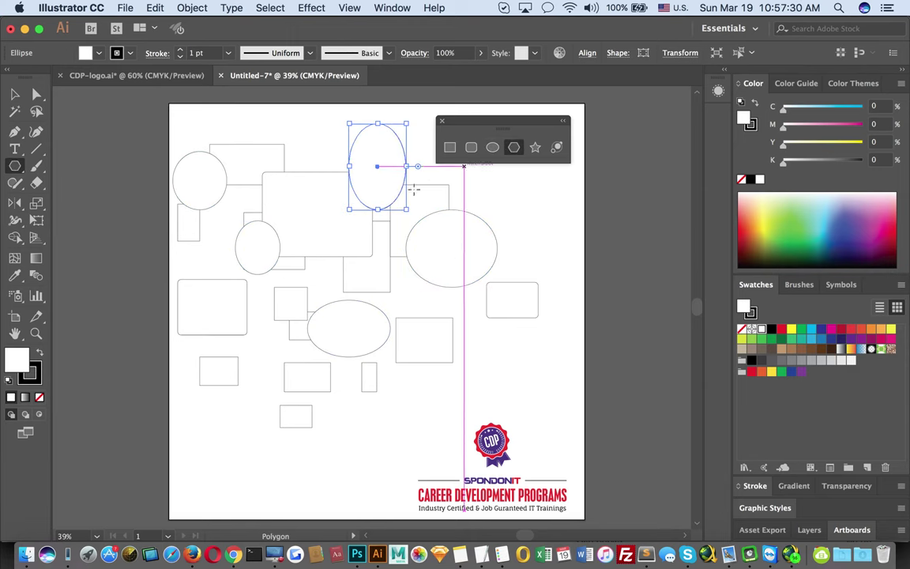
mouse_move(300, 118)
mouse_down()
mouse_move(248, 237)
mouse_move(245, 335)
mouse_move(297, 308)
mouse_up()
mouse_move(372, 300)
mouse_down()
mouse_move(386, 305)
mouse_move(411, 260)
mouse_up()
drag(498, 278, 511, 299)
drag(541, 255, 559, 253)
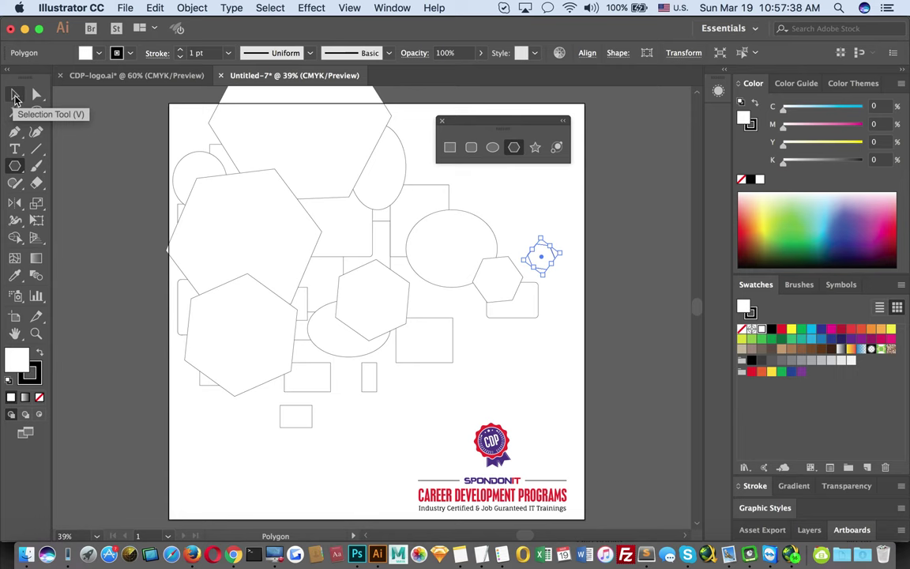
- Delete all the practice rectangles, ellipses and hexagons from the artboard, leaving the logo artwork in place
click(16, 96)
click(122, 119)
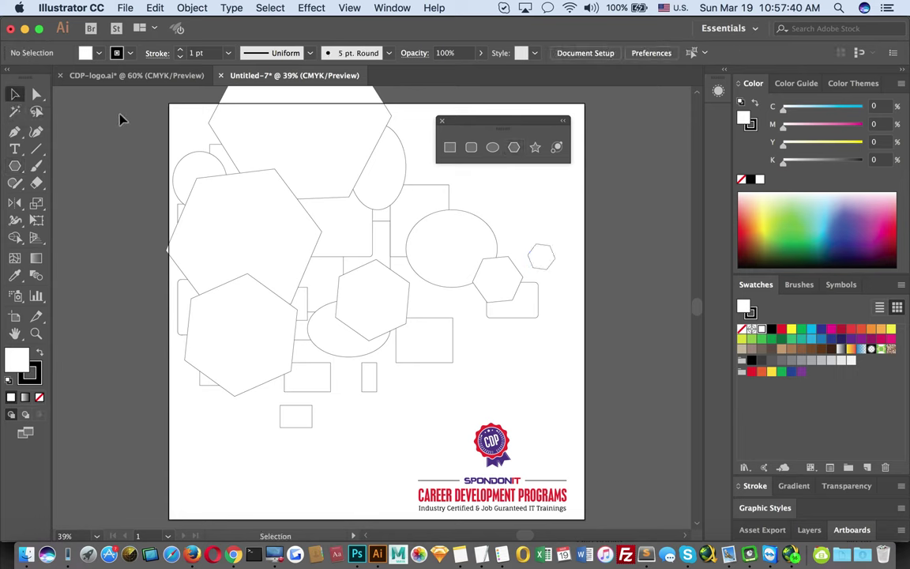
drag(118, 99, 581, 419)
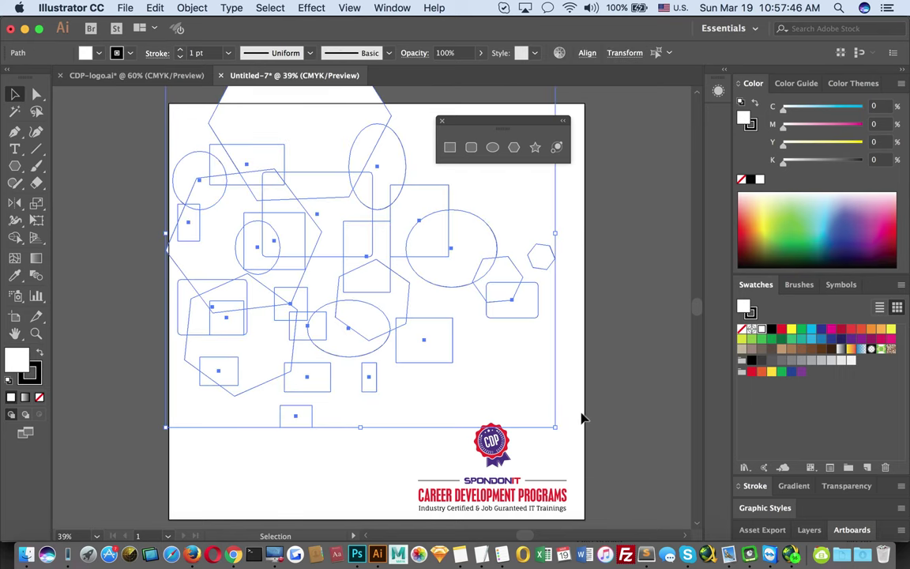
key(Delete)
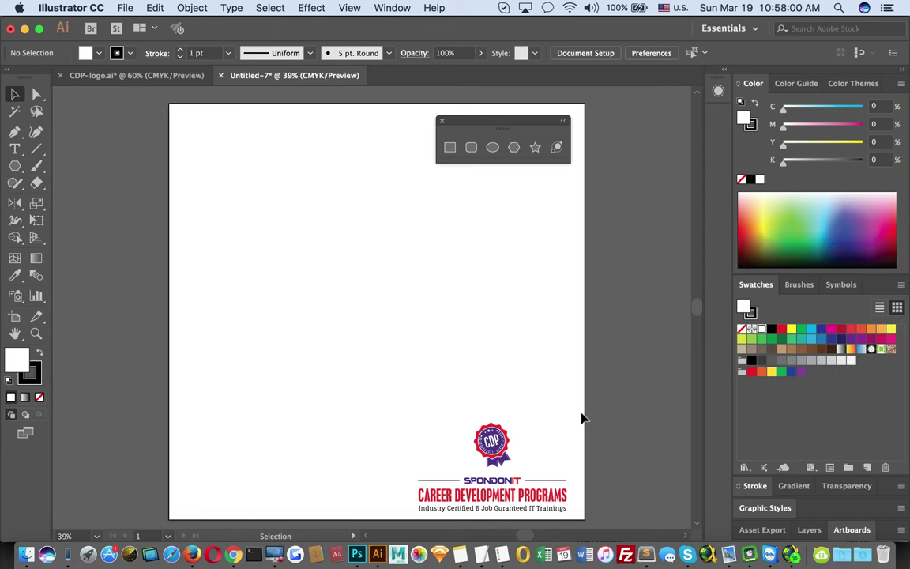
- Draw a rectangle in the artboard's upper-left corner, trying square proportions while sizing it, and delete it
click(450, 149)
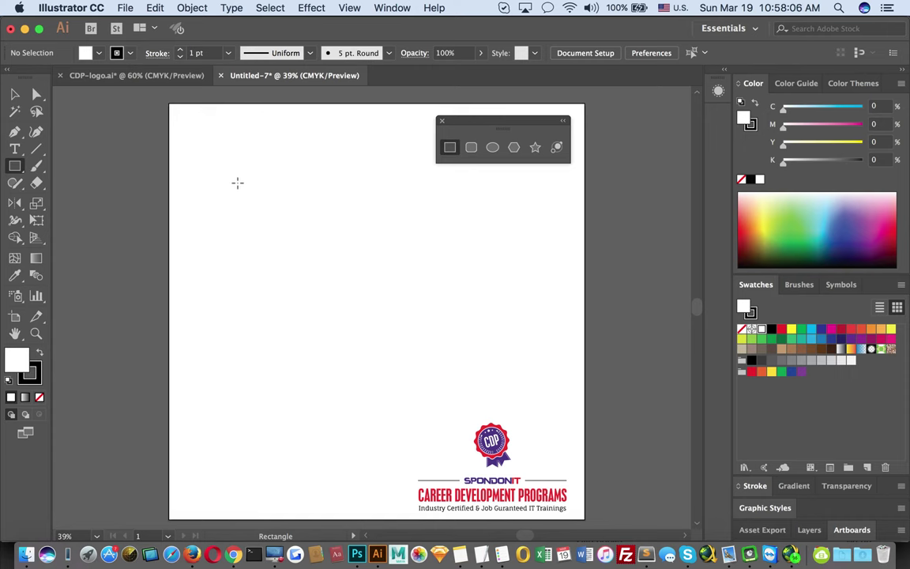
drag(232, 189, 306, 263)
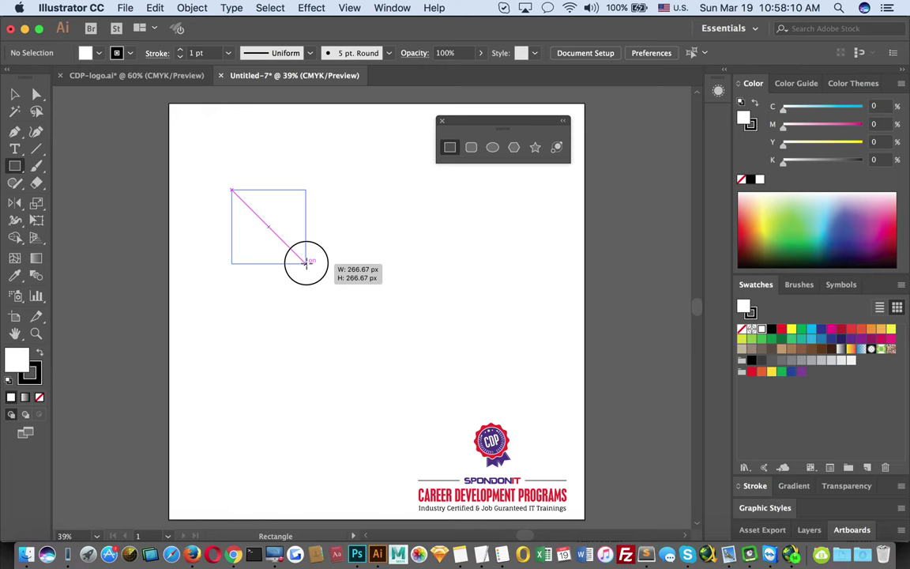
mouse_move(307, 263)
mouse_down()
mouse_move(230, 193)
mouse_move(293, 256)
mouse_up()
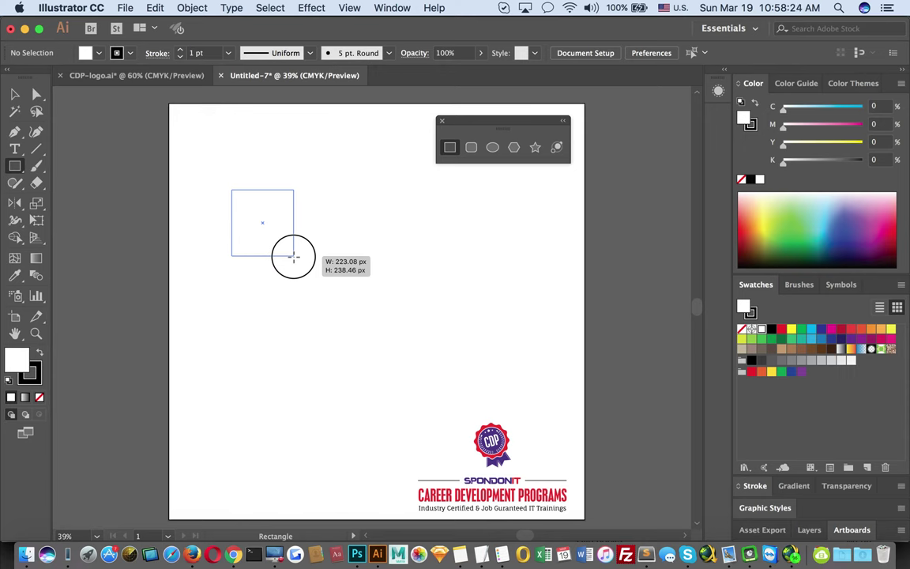
mouse_move(294, 256)
mouse_down()
mouse_move(278, 284)
mouse_move(345, 260)
mouse_move(282, 254)
mouse_move(332, 286)
mouse_move(387, 272)
mouse_move(369, 324)
mouse_move(361, 307)
mouse_move(370, 321)
mouse_move(361, 329)
mouse_move(303, 349)
mouse_move(296, 385)
mouse_move(413, 371)
mouse_move(426, 355)
mouse_move(427, 384)
mouse_move(488, 410)
mouse_move(481, 420)
mouse_move(439, 406)
mouse_move(468, 373)
mouse_move(482, 409)
mouse_move(469, 445)
mouse_move(432, 384)
mouse_move(526, 431)
mouse_move(415, 378)
mouse_move(448, 357)
mouse_move(440, 397)
mouse_move(451, 378)
mouse_move(446, 388)
mouse_move(252, 185)
mouse_move(277, 217)
mouse_move(257, 182)
mouse_move(349, 259)
mouse_move(279, 191)
mouse_move(331, 240)
mouse_move(290, 207)
mouse_up()
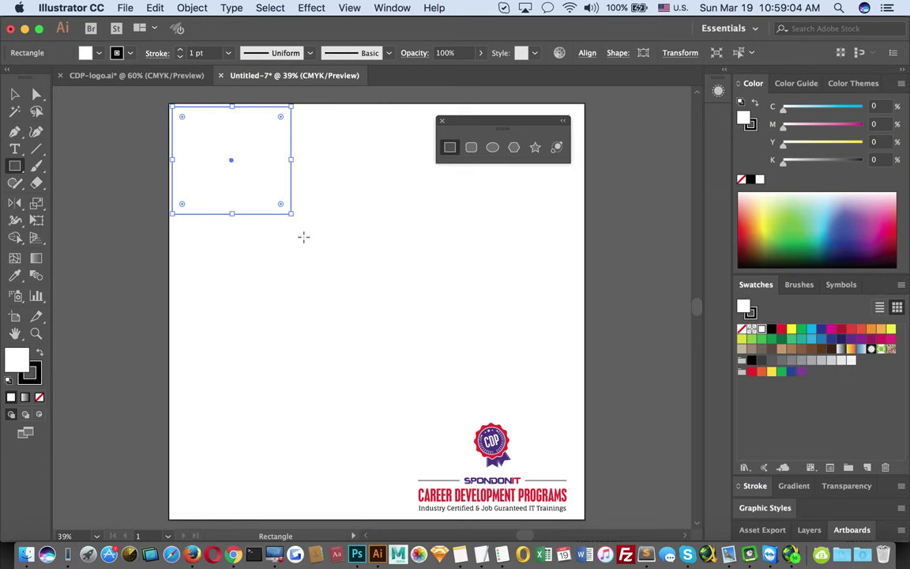
key(Delete)
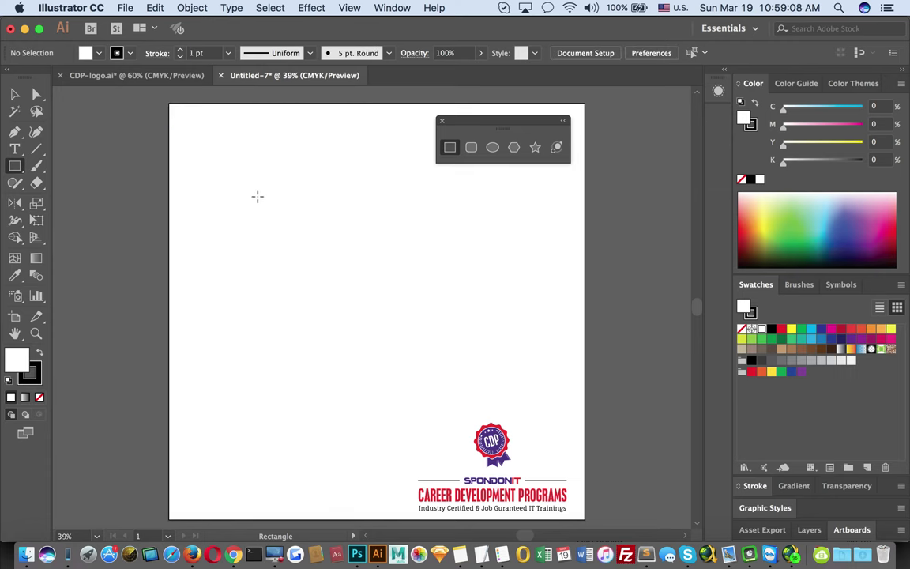
- Draw a square about 354 px wide outward from its center in the artboard's upper left, and undo it
drag(242, 180, 301, 232)
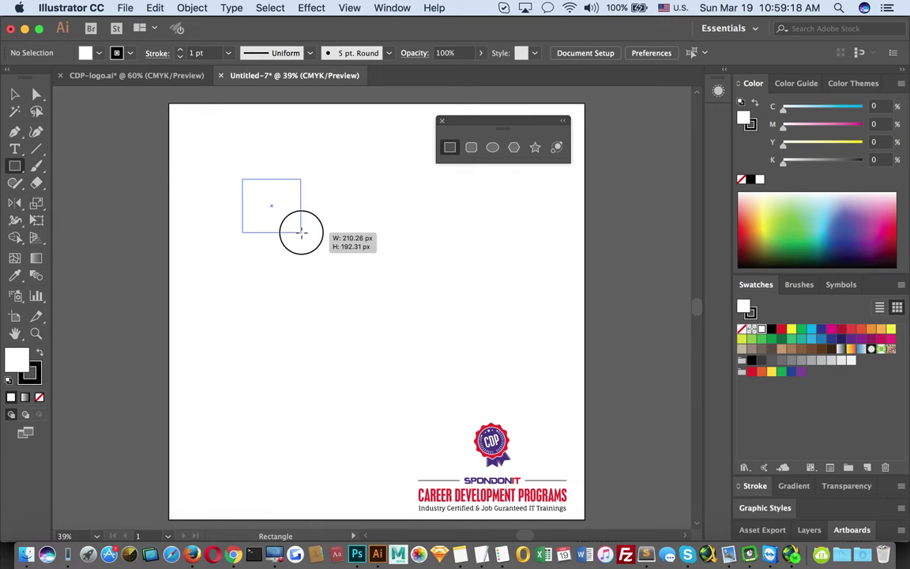
key(alt)
mouse_move(301, 232)
mouse_down()
mouse_move(255, 192)
mouse_move(293, 229)
mouse_move(274, 205)
mouse_move(254, 238)
mouse_move(254, 272)
mouse_move(309, 273)
mouse_move(331, 195)
mouse_move(299, 213)
mouse_move(244, 210)
mouse_move(301, 243)
mouse_move(300, 217)
mouse_move(293, 223)
mouse_up()
key(alt)
key(alt)
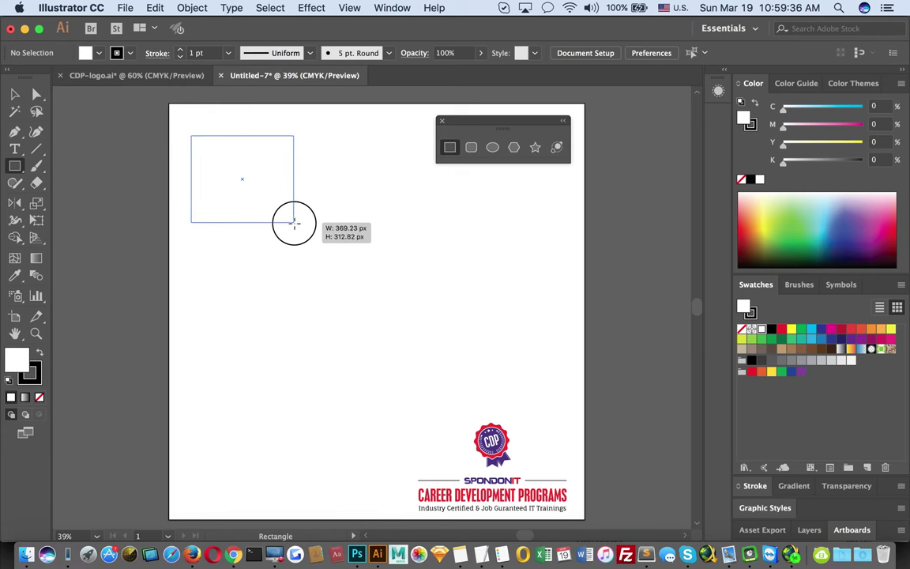
drag(294, 222, 260, 234)
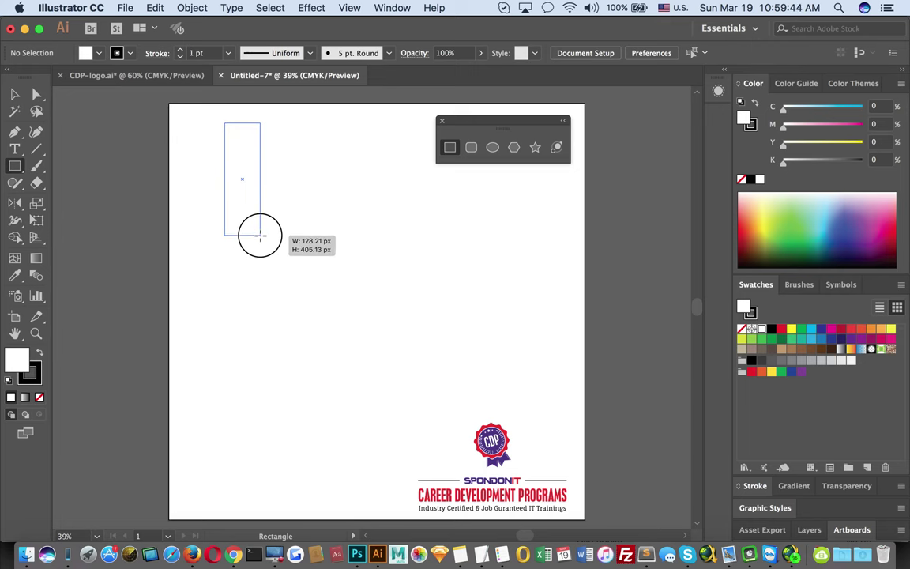
key(shift)
mouse_move(260, 234)
mouse_down()
mouse_move(285, 268)
mouse_move(235, 206)
mouse_move(342, 331)
mouse_move(221, 192)
mouse_move(259, 217)
mouse_move(322, 304)
mouse_move(240, 209)
mouse_move(276, 252)
mouse_move(255, 229)
mouse_up()
key(shift)
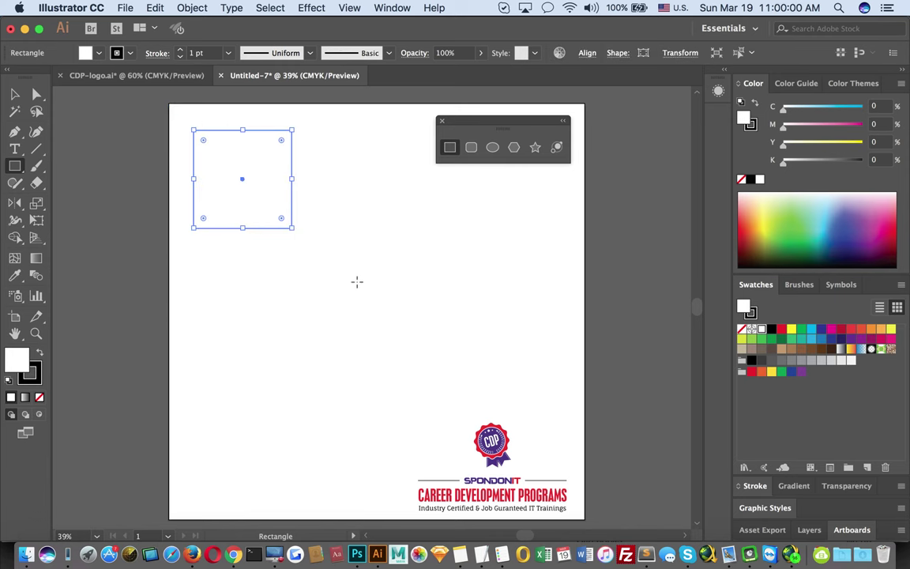
key(super+z)
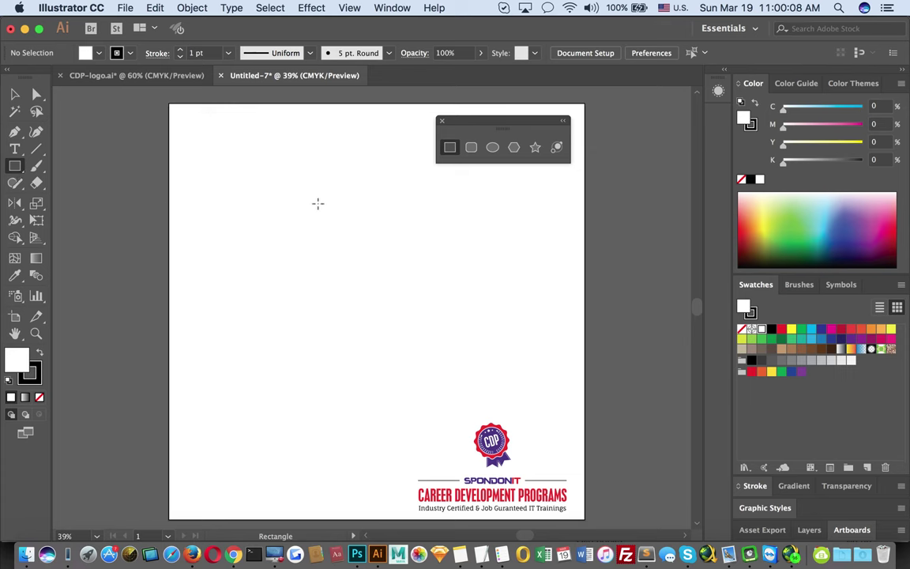
- Create a rectangle with an exact width of 500 px and height of 500 px, and delete it
click(245, 200)
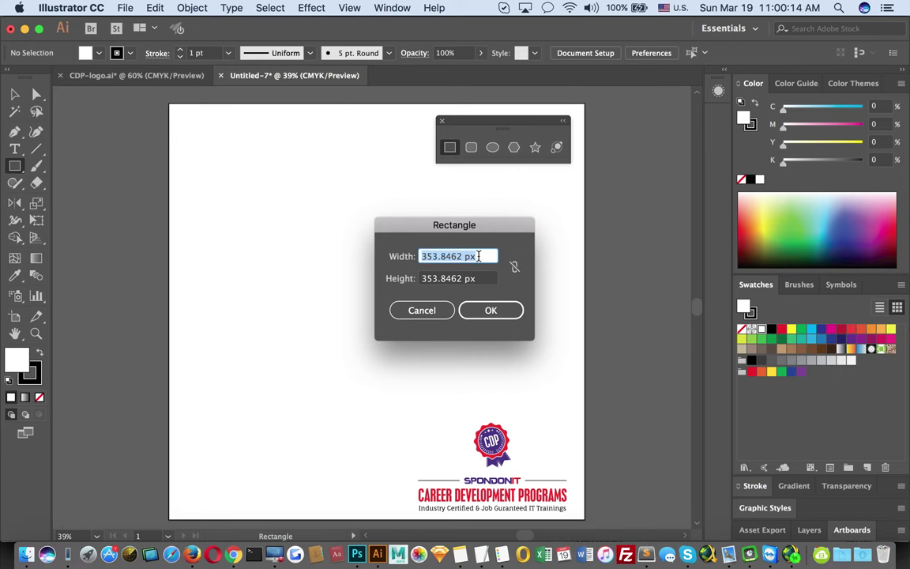
click(483, 257)
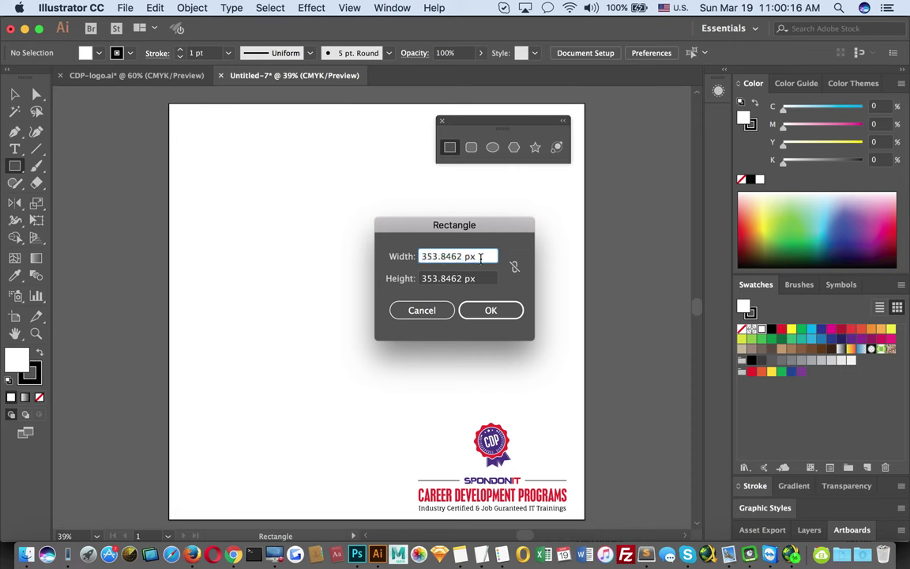
double_click(479, 258)
click(481, 257)
drag(487, 257, 420, 257)
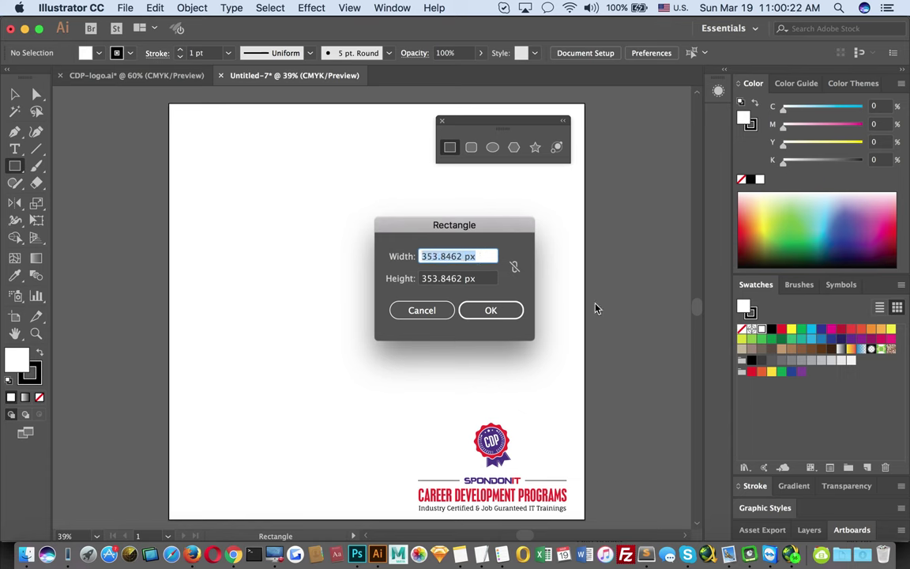
text(50)
key(Tab)
text(50)
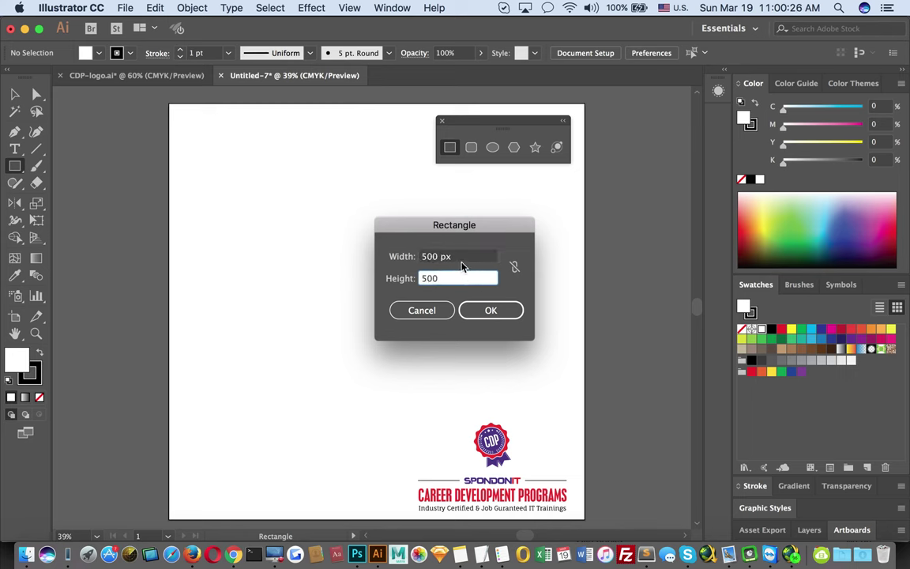
key(Tab)
click(491, 310)
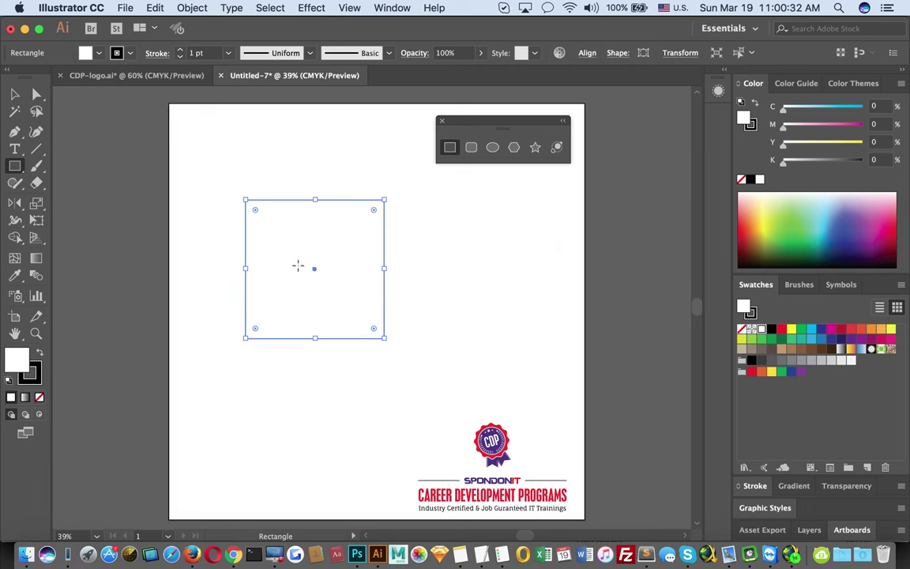
key(Delete)
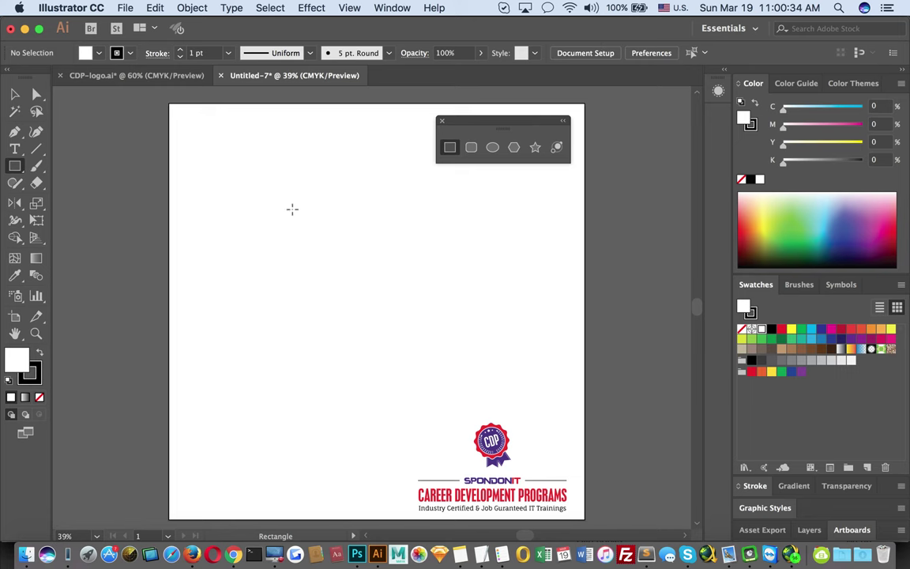
- Create a rectangle with an exact width of 500 px and height of 200 px, and delete it
click(286, 208)
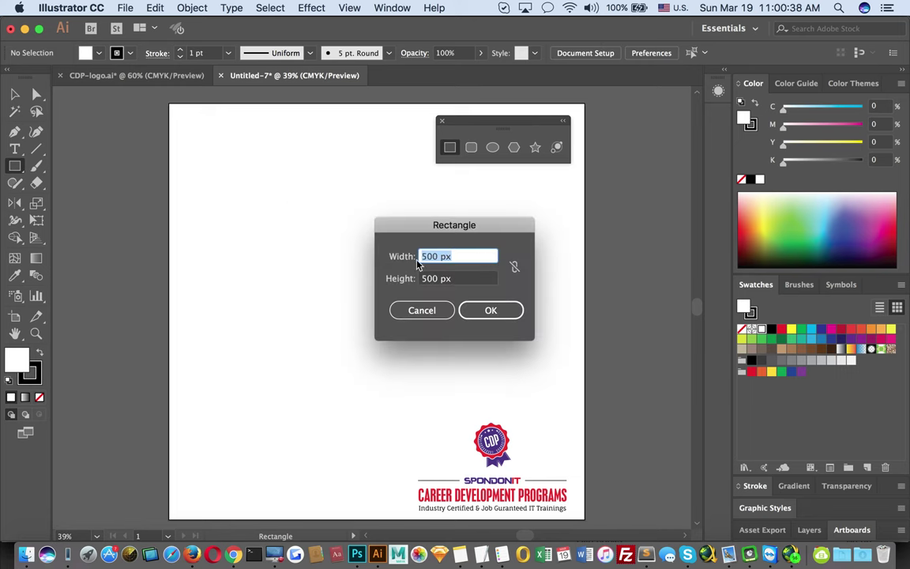
click(465, 284)
drag(464, 283, 393, 278)
text(200)
click(497, 311)
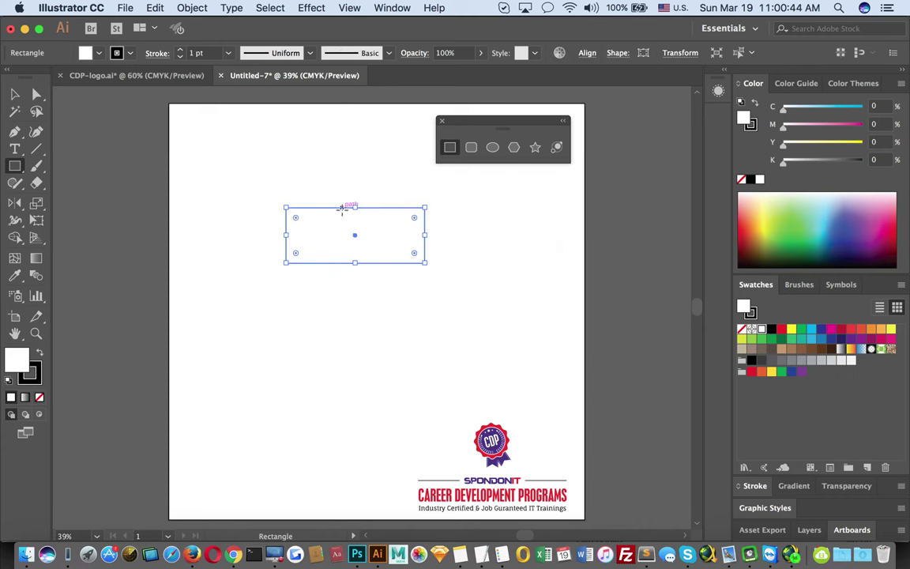
click(14, 94)
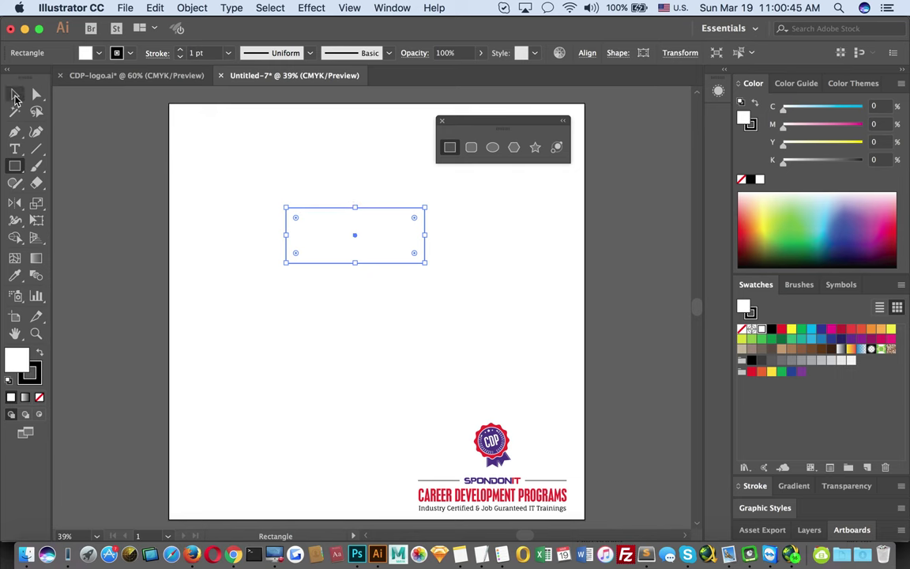
click(272, 173)
drag(217, 172, 487, 307)
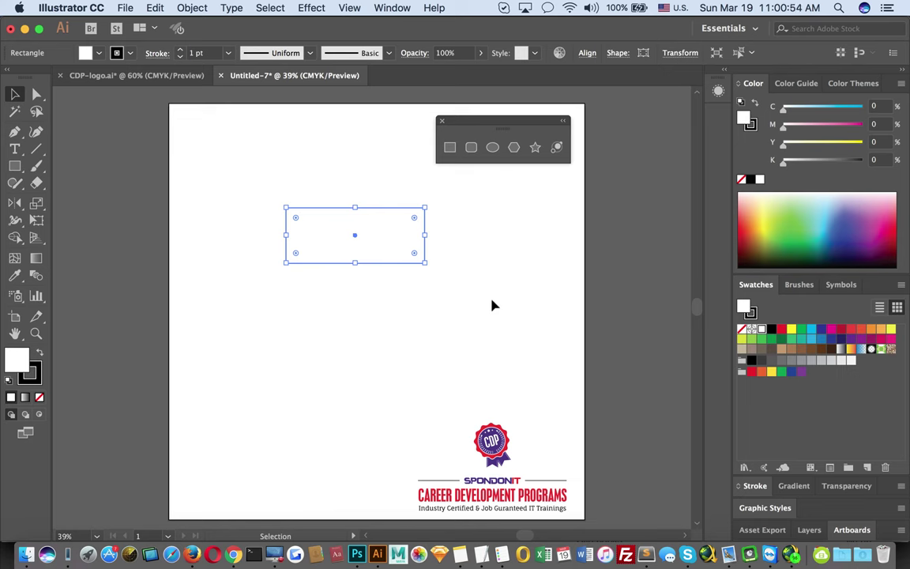
click(491, 305)
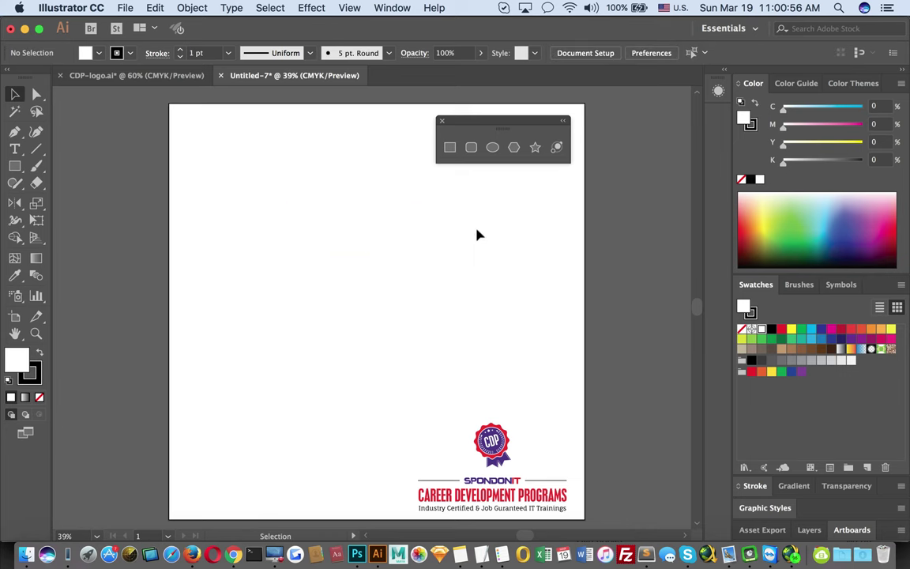
- Draw a rounded rectangle about 408 px tall near the artboard's middle, raising and lowering its corner radius while drawing, and delete it
click(470, 148)
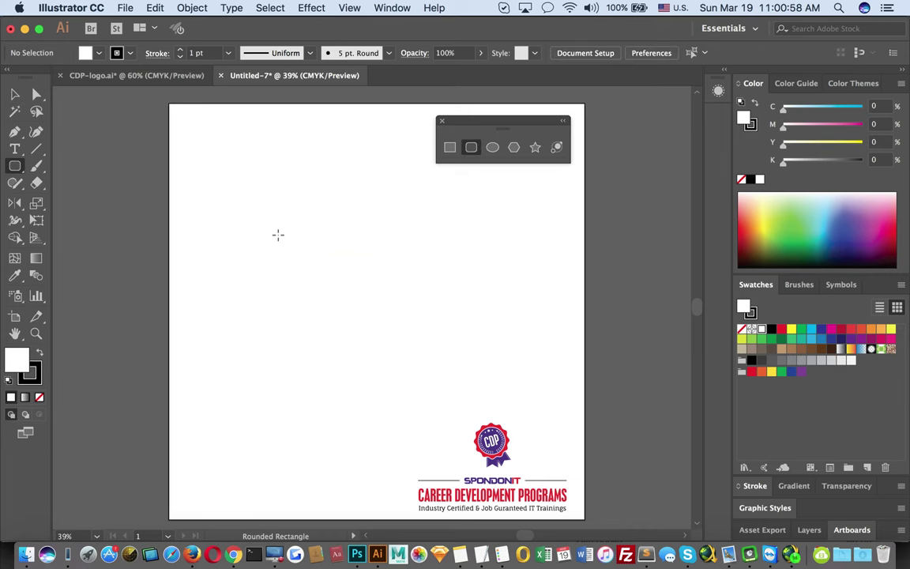
mouse_move(260, 209)
mouse_down()
mouse_move(359, 291)
mouse_move(297, 250)
mouse_move(313, 263)
mouse_move(325, 266)
mouse_move(296, 239)
mouse_move(310, 239)
mouse_move(260, 219)
mouse_move(392, 303)
mouse_move(406, 332)
mouse_up()
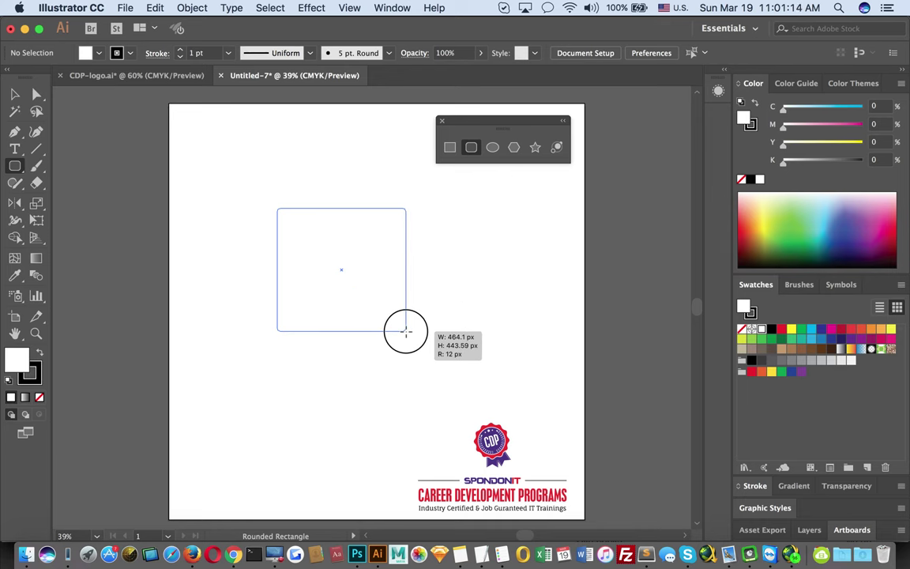
mouse_move(406, 331)
mouse_down()
mouse_move(392, 329)
mouse_move(402, 330)
mouse_up()
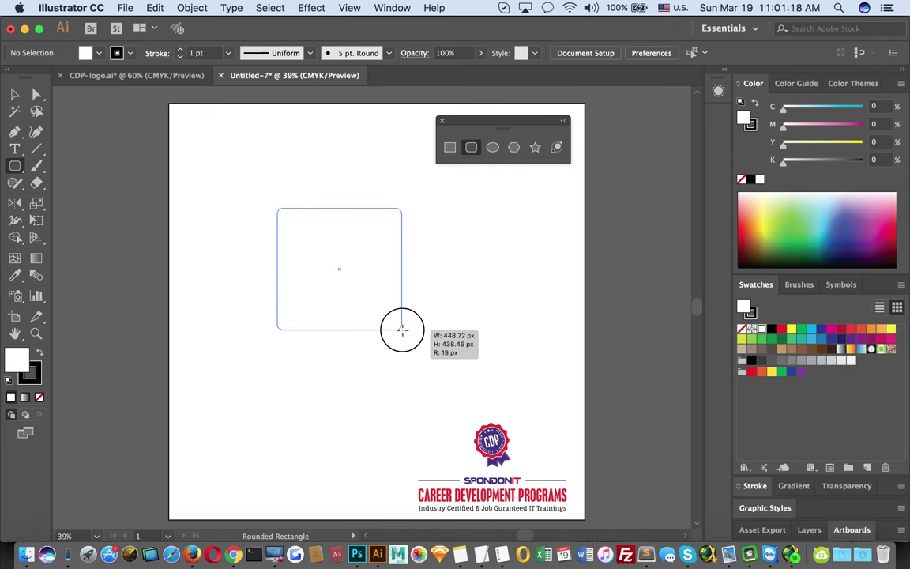
key(Up)
key(Up)
key(Up)
key(Up)
key(Up)
key(Up)
key(Up)
key(Up)
key(Up)
key(Up)
mouse_move(402, 329)
mouse_down()
mouse_move(391, 316)
mouse_move(404, 319)
mouse_move(390, 336)
mouse_move(392, 310)
mouse_move(402, 326)
mouse_move(409, 318)
mouse_move(392, 329)
mouse_move(392, 306)
mouse_move(376, 335)
mouse_move(390, 314)
mouse_move(398, 321)
mouse_up()
key(Up)
key(Up)
key(Up)
key(Down)
key(Down)
key(Down)
key(Down)
key(Down)
key(Down)
key(Down)
key(Down)
key(Down)
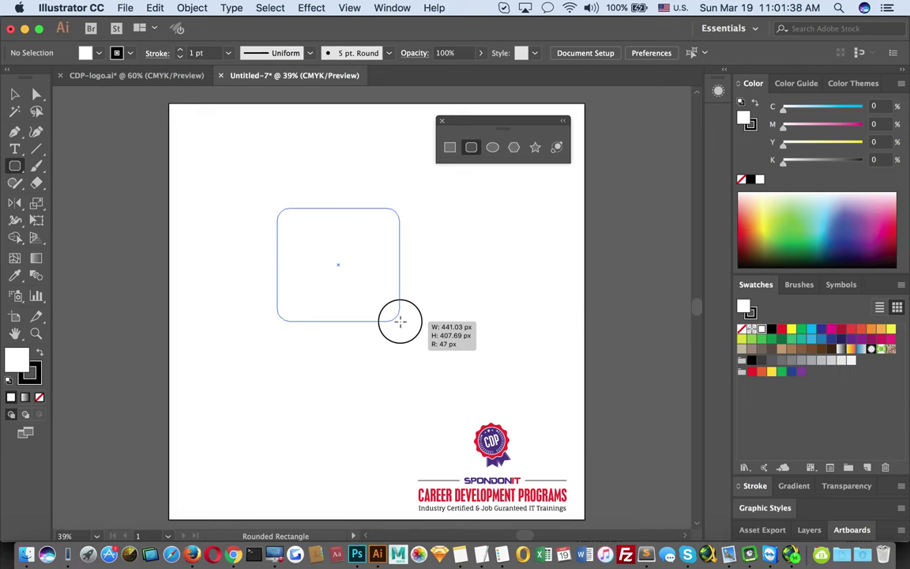
mouse_move(400, 321)
mouse_down()
mouse_move(359, 295)
mouse_move(388, 310)
mouse_move(375, 304)
mouse_move(387, 320)
mouse_up()
key(Down)
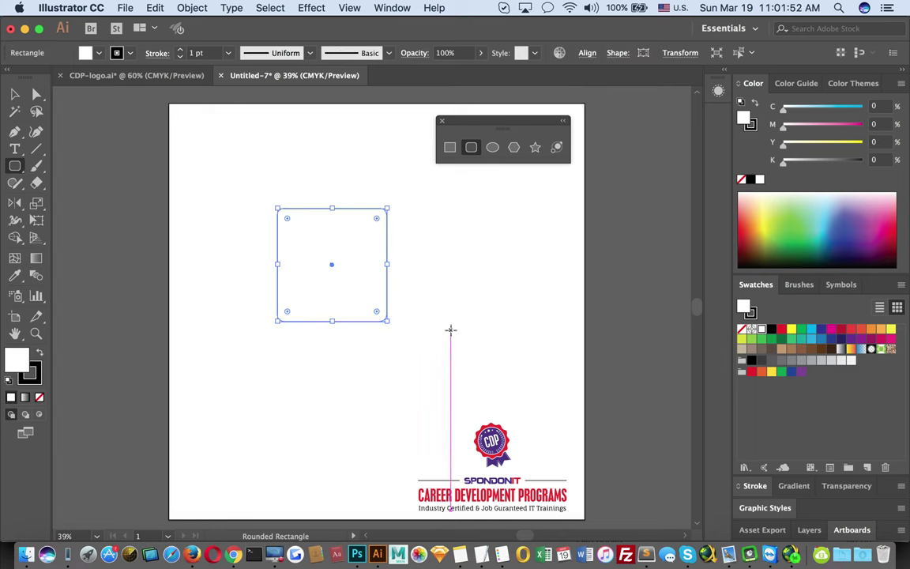
key(Delete)
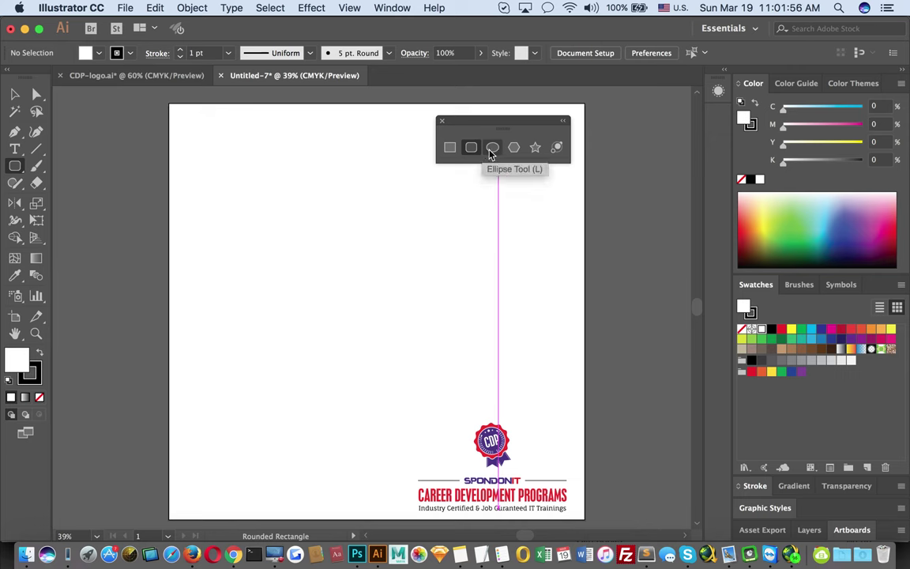
- Draw a large polygon in the artboard's upper left, increasing and decreasing its number of sides while drawing, and undo it
click(490, 149)
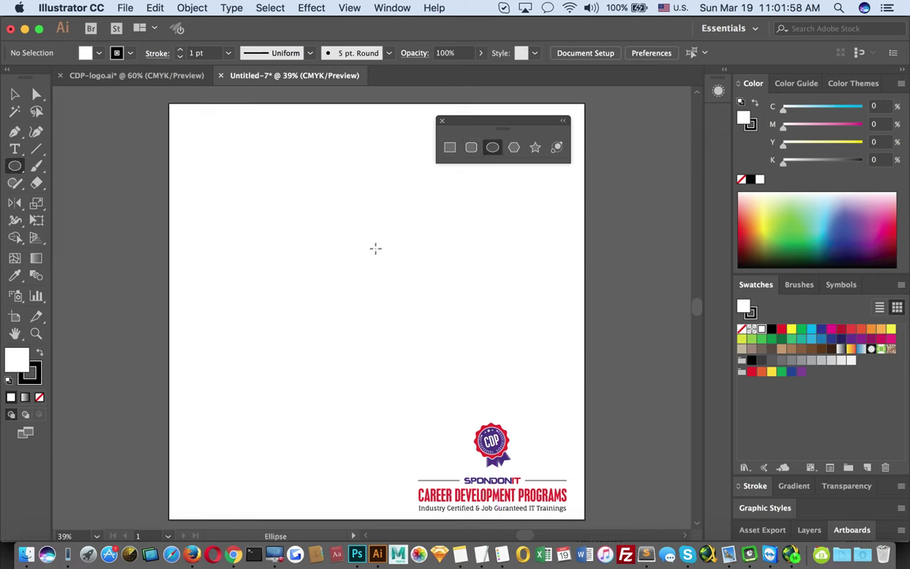
click(513, 148)
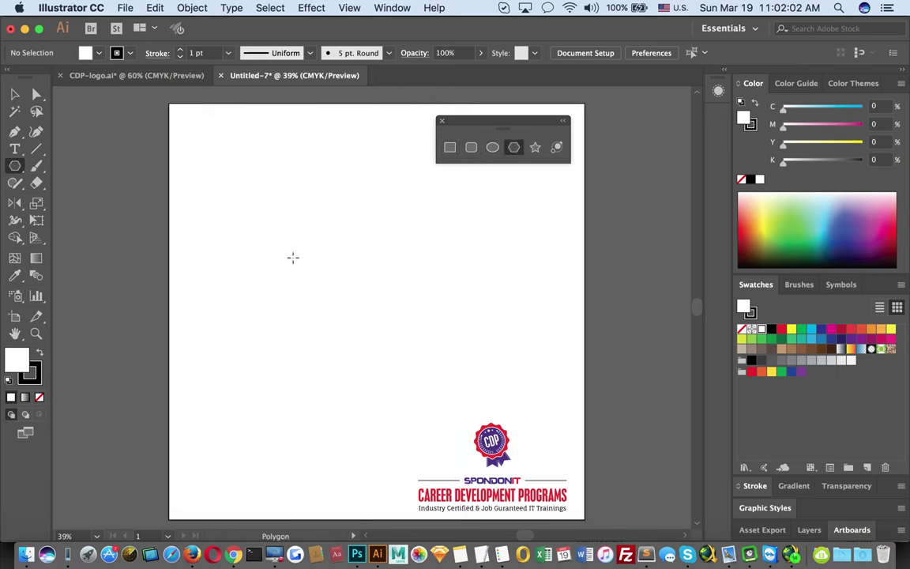
mouse_move(306, 242)
mouse_down()
mouse_move(309, 258)
mouse_move(329, 271)
mouse_move(364, 266)
mouse_move(334, 286)
mouse_move(353, 280)
mouse_move(366, 299)
mouse_move(367, 246)
mouse_move(355, 315)
mouse_move(376, 329)
mouse_move(368, 266)
mouse_move(371, 293)
mouse_up()
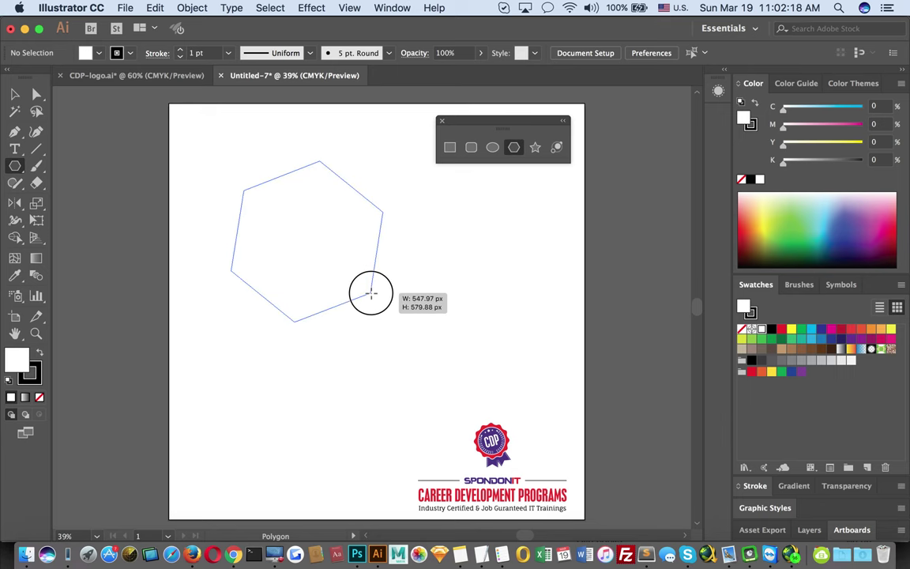
drag(371, 294, 391, 294)
key(Up)
key(Up)
key(Up)
key(Up)
key(Up)
key(Up)
key(Down)
key(Down)
key(Down)
key(Down)
key(Down)
key(Down)
key(Down)
key(Down)
key(Down)
key(Up)
key(Up)
key(Up)
key(Up)
key(Up)
key(Up)
key(Up)
key(Up)
key(Up)
key(Down)
key(Down)
key(Down)
key(Down)
key(Down)
key(Down)
key(super+z)
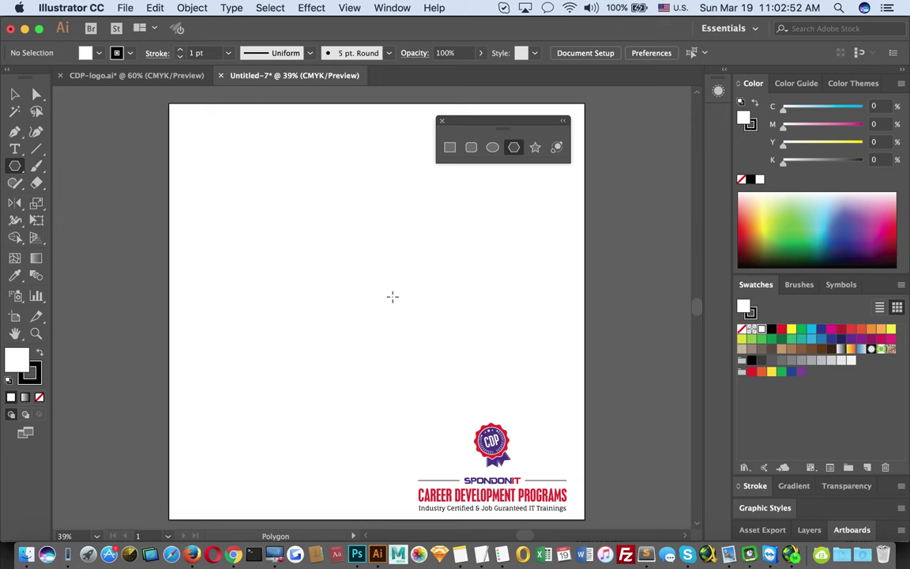
- Draw a star in the artboard's upper left with the Star tool, increasing its points from five to ten while drawing, and delete it
click(535, 148)
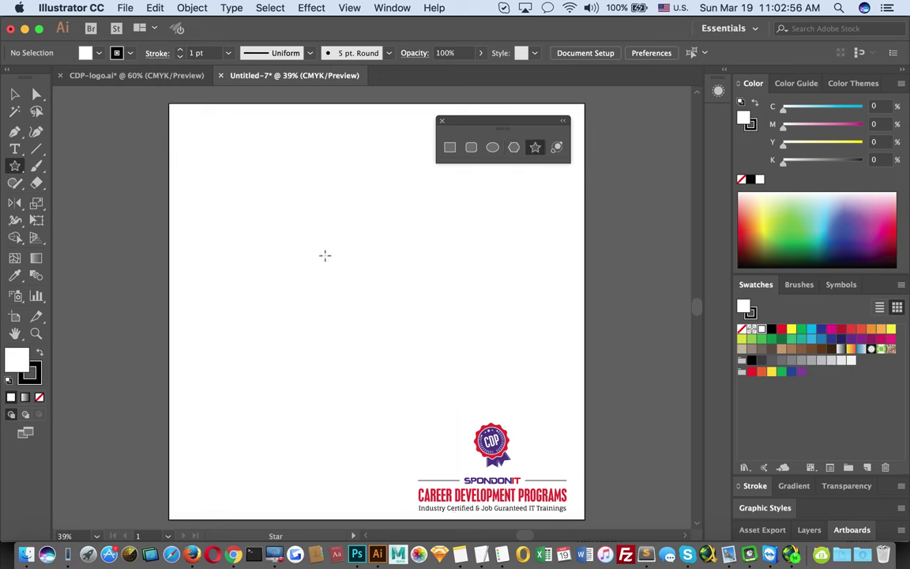
drag(314, 252, 343, 240)
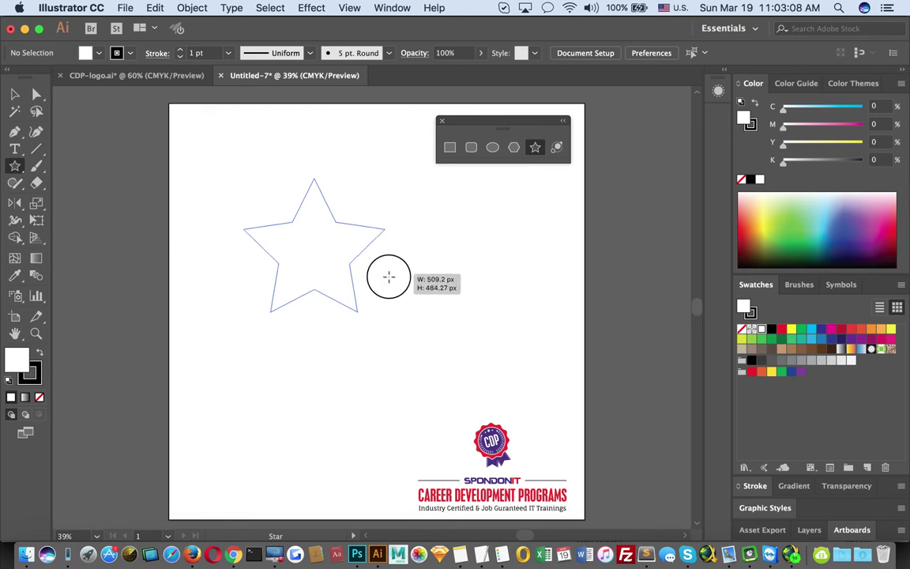
mouse_move(399, 286)
mouse_down()
mouse_move(407, 292)
mouse_move(376, 258)
mouse_move(423, 315)
mouse_move(398, 309)
mouse_move(414, 322)
mouse_move(385, 294)
mouse_up()
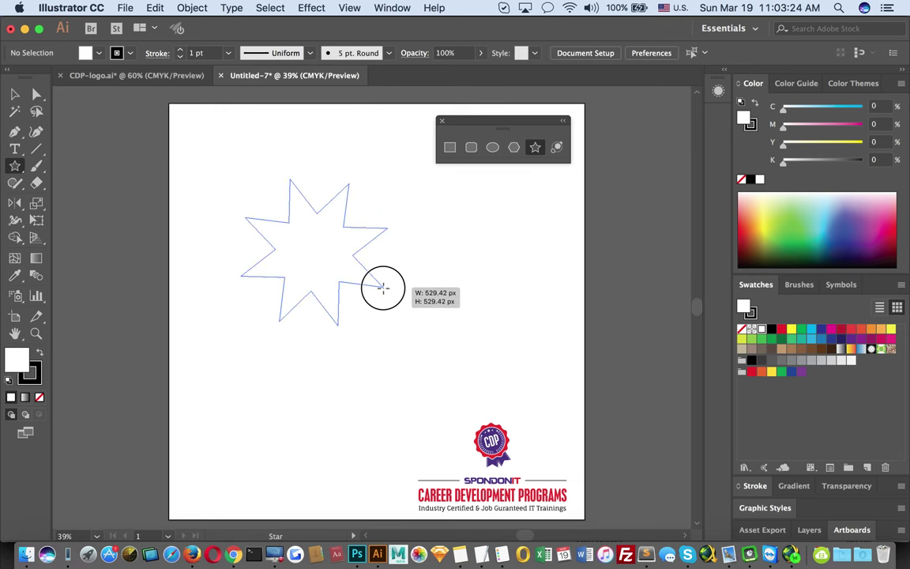
mouse_move(383, 285)
mouse_down()
mouse_move(392, 301)
mouse_move(408, 264)
mouse_move(426, 270)
mouse_move(423, 290)
mouse_move(370, 270)
mouse_move(414, 273)
mouse_move(399, 265)
mouse_move(410, 256)
mouse_move(401, 258)
mouse_up()
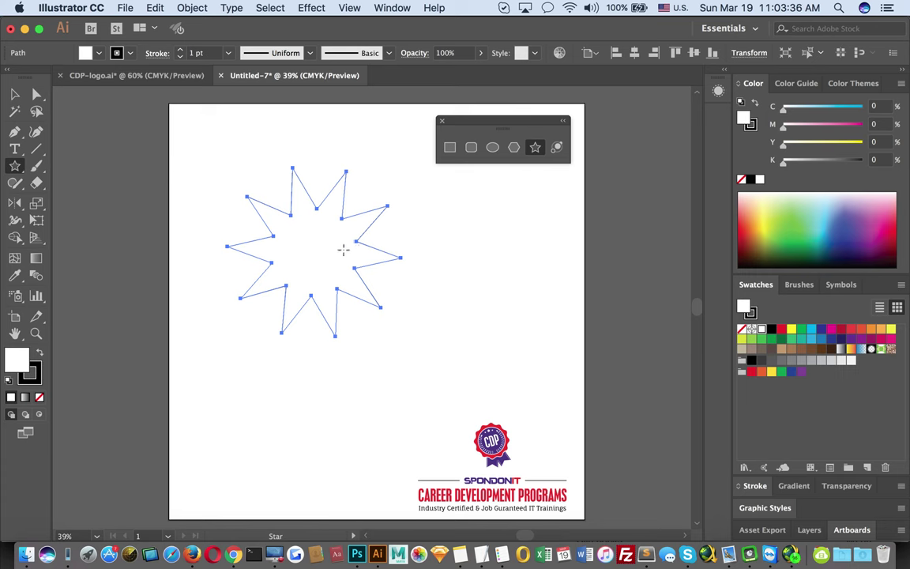
key(Delete)
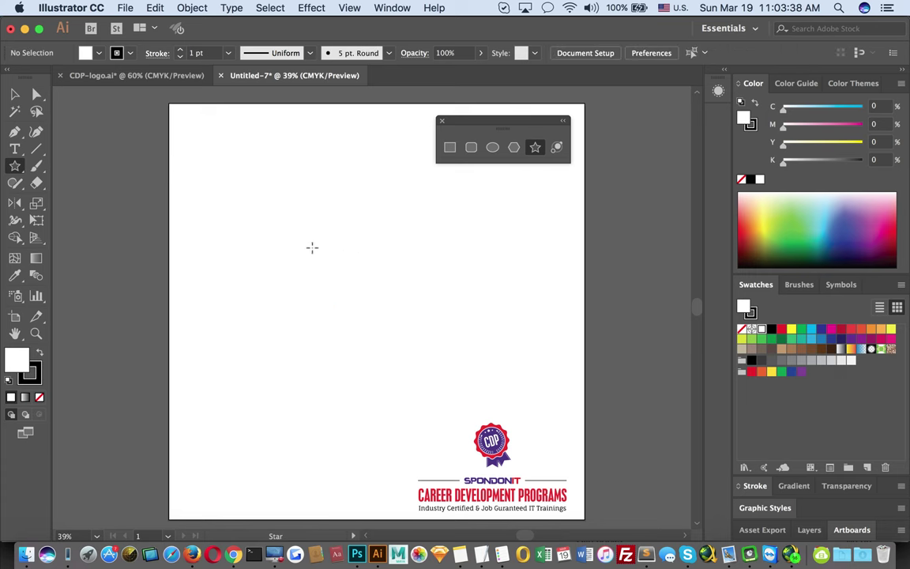
- Draw a ten-pointed star about 358 px wide in the artboard's upper left, making its points shallower while drawing, and delete it
mouse_move(395, 292)
mouse_down()
mouse_move(412, 264)
mouse_move(379, 256)
mouse_up()
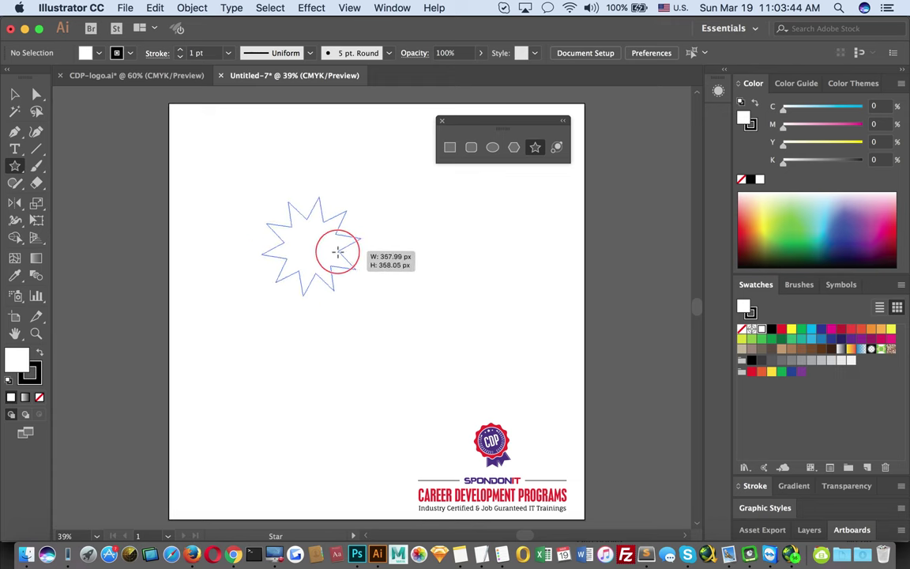
mouse_move(318, 249)
mouse_down()
mouse_move(481, 297)
mouse_move(328, 253)
mouse_move(433, 298)
mouse_move(364, 273)
mouse_up()
key(Up)
key(Up)
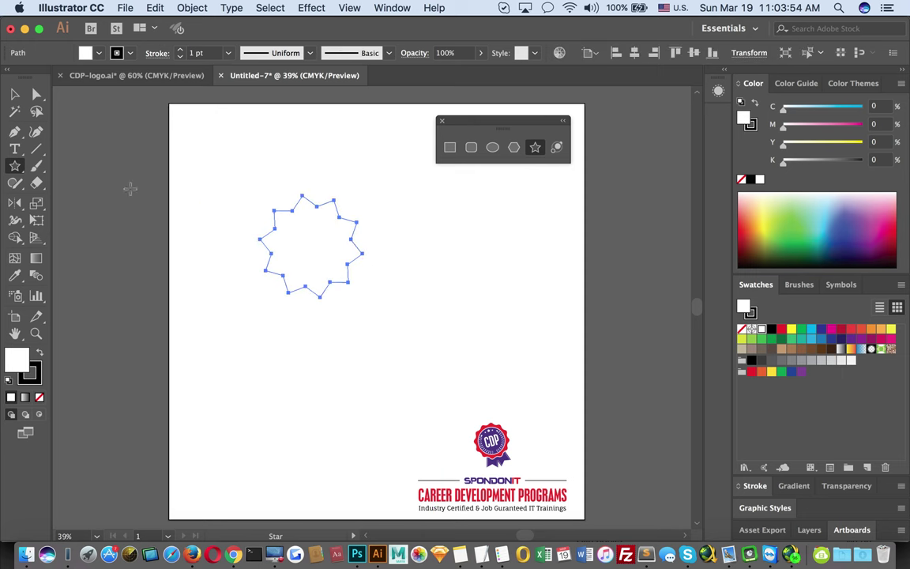
click(14, 94)
click(429, 277)
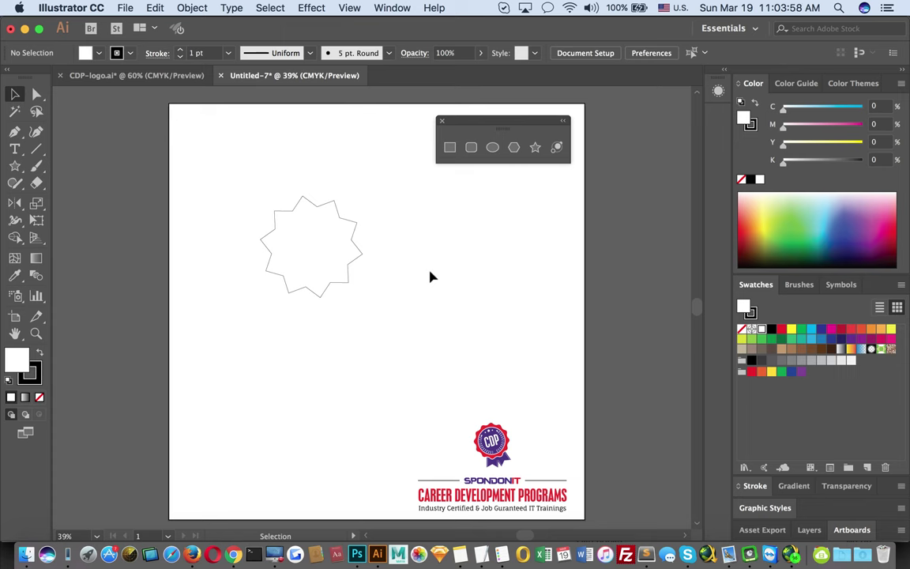
drag(238, 167, 399, 337)
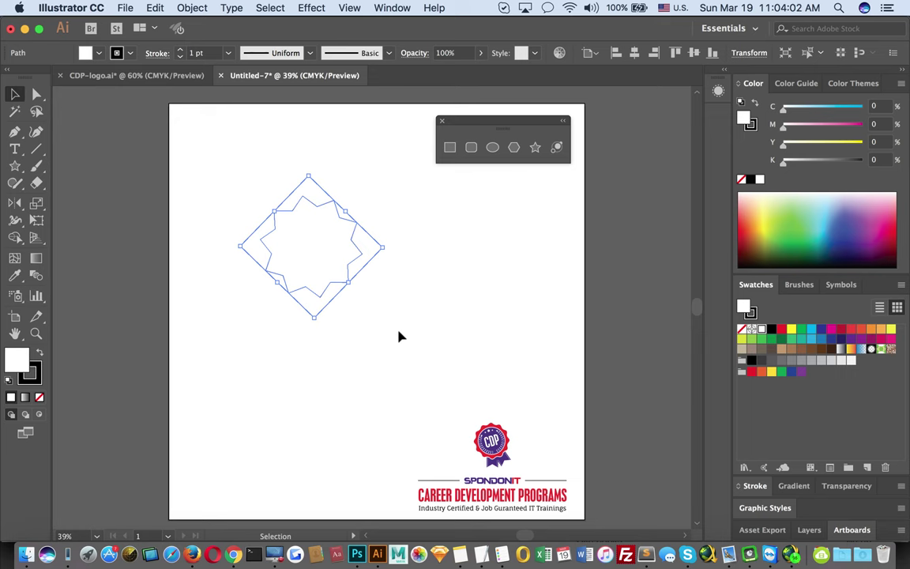
key(Delete)
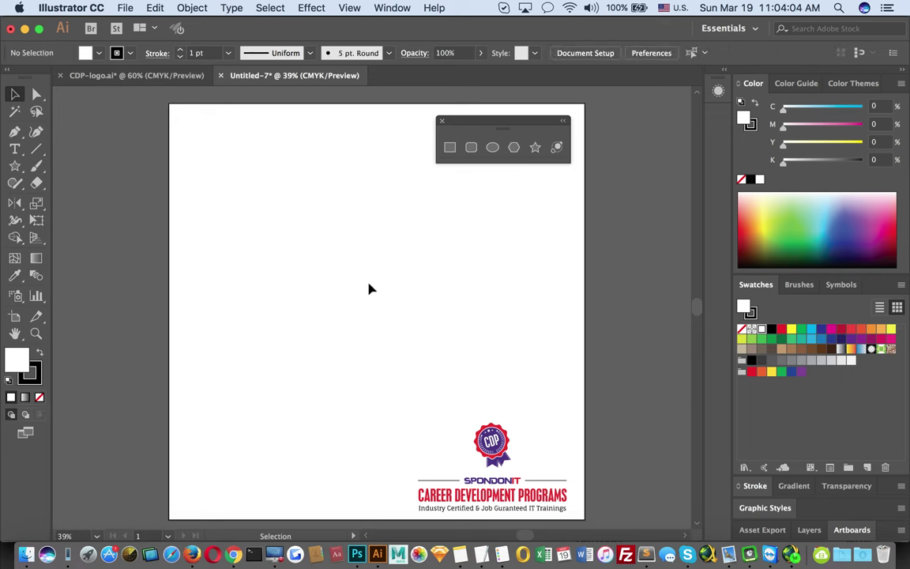
- Draw three overlapping stars of different sizes with the Star tool, two of them extending well beyond the artboard's upper edges
click(513, 147)
click(534, 147)
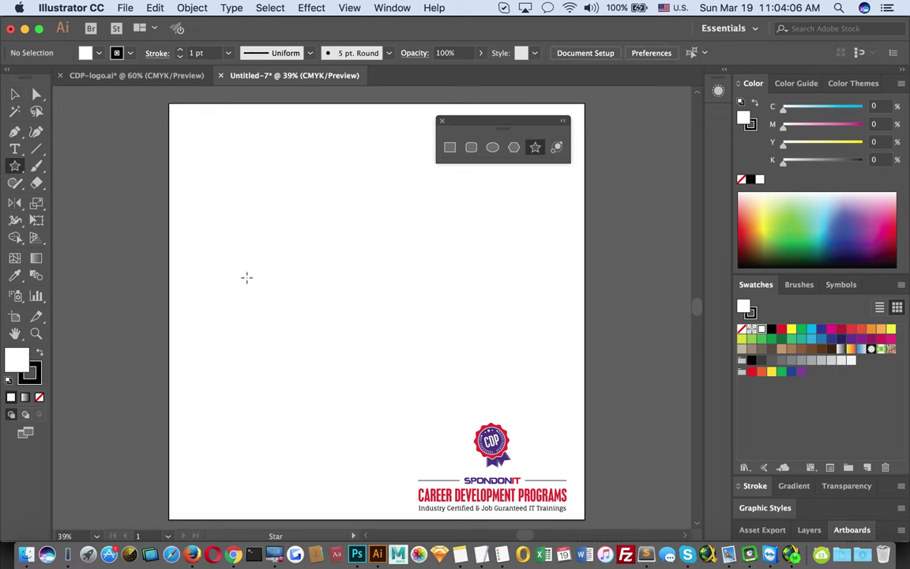
drag(318, 283, 11, 92)
click(13, 93)
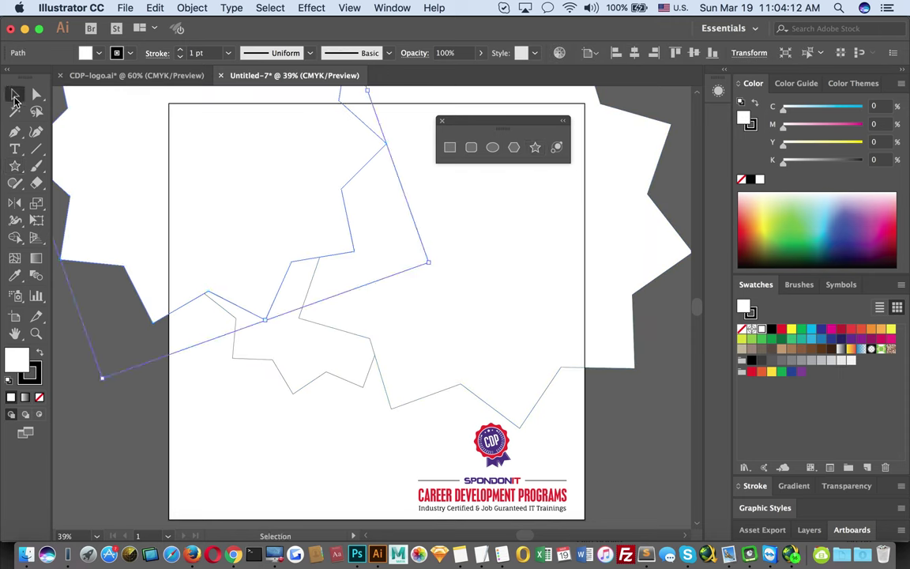